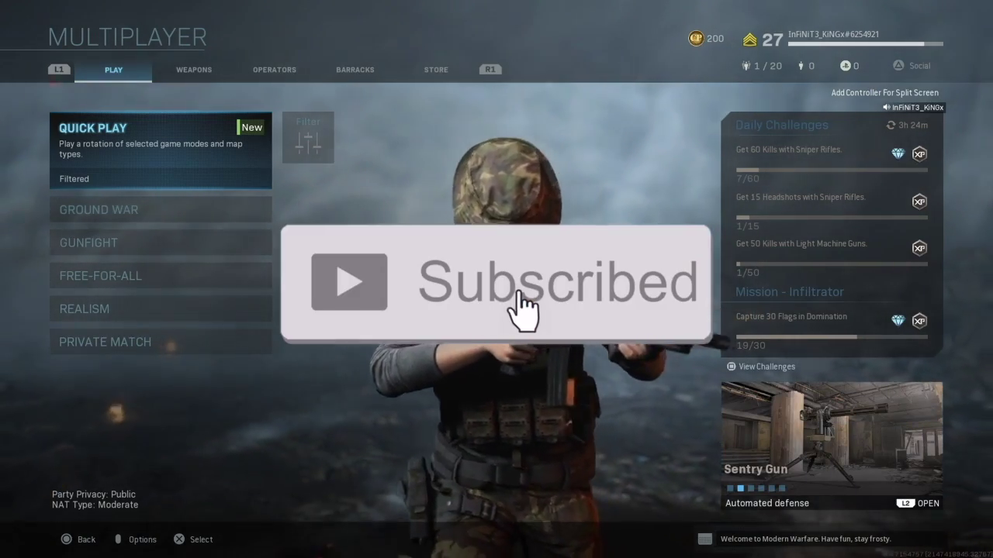
# Look at the weapons section, return to the play section and open the game's controller options.
pyautogui.press('e')
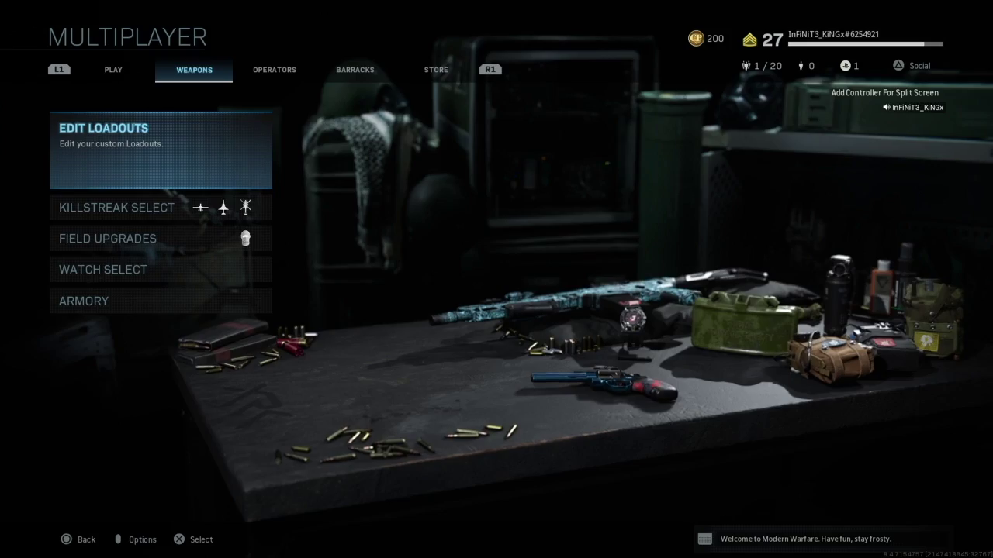
pyautogui.press('q')
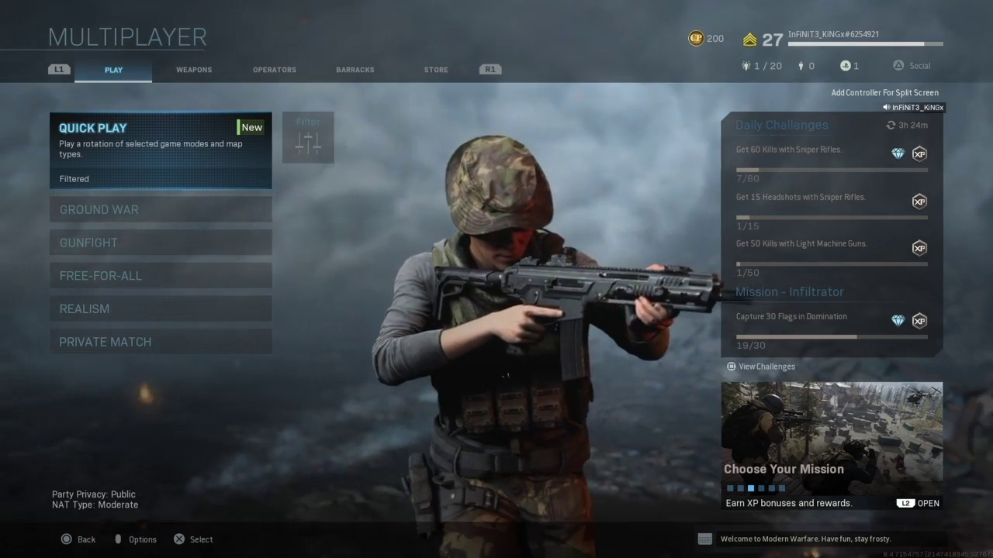
pyautogui.press('Escape')
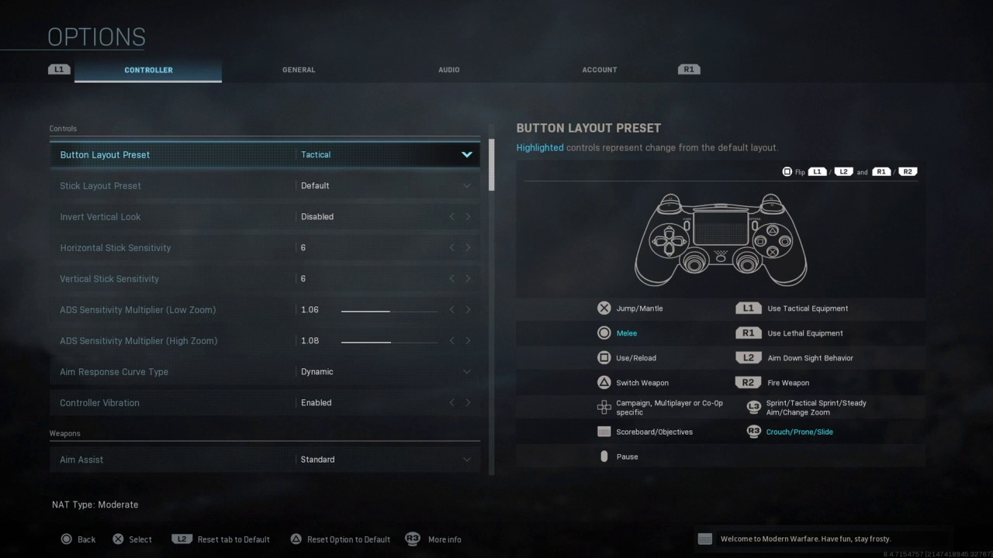
# Examine the stick layout, inverted vertical look, and horizontal and vertical stick sensitivity settings.
pyautogui.click(101, 185)
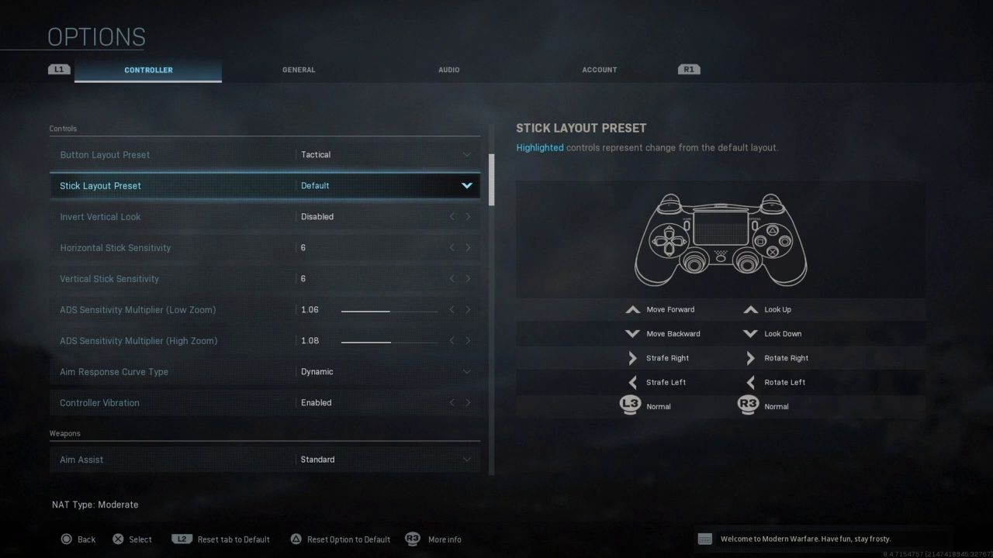
pyautogui.click(101, 216)
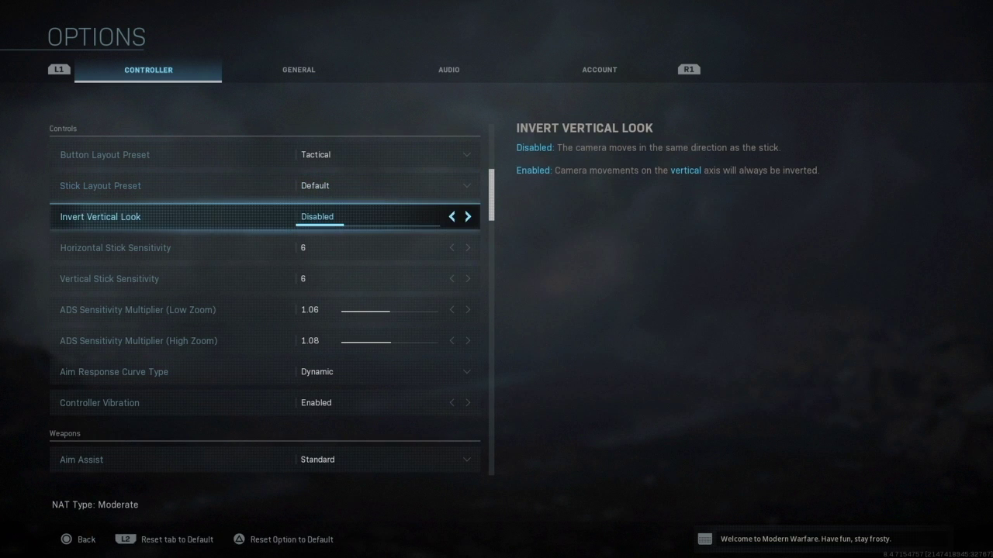
pyautogui.click(114, 247)
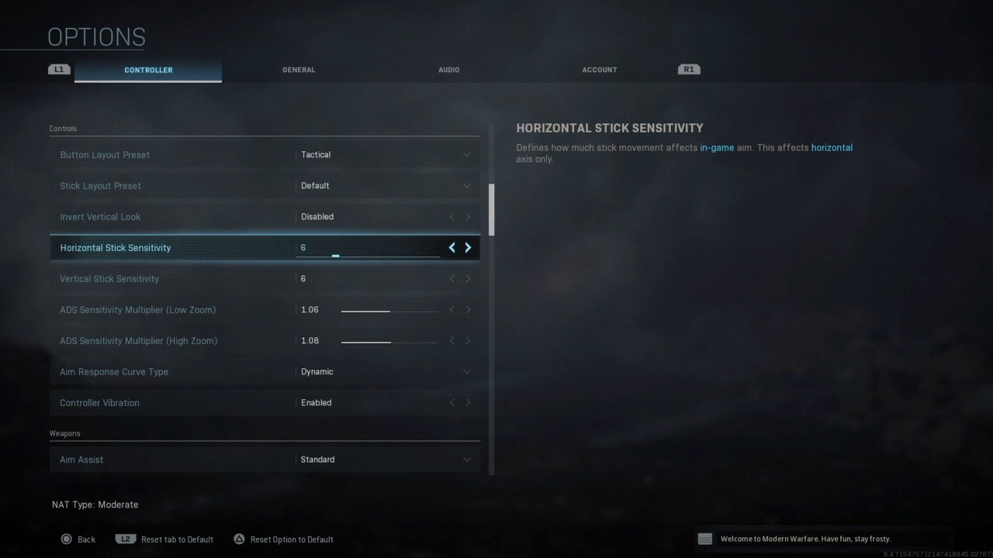
pyautogui.click(109, 279)
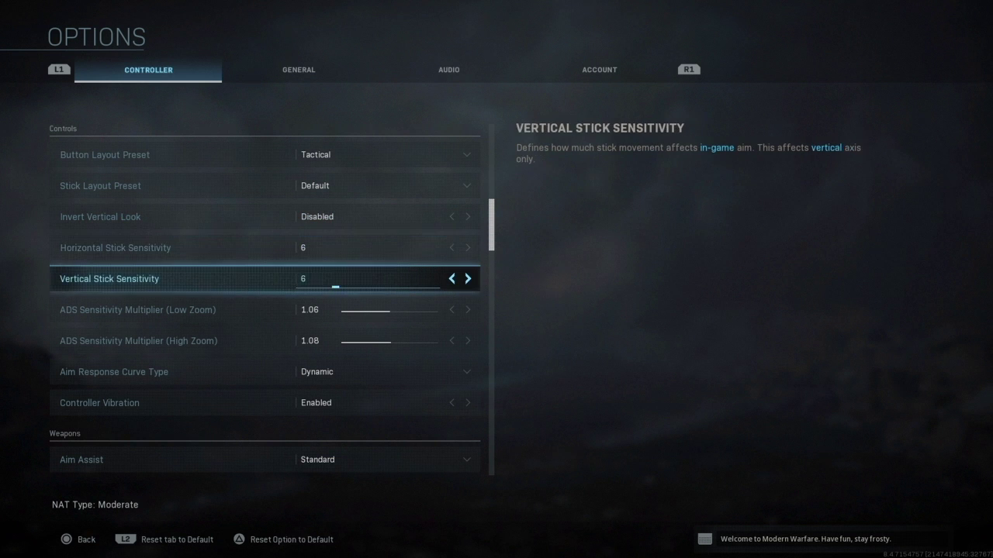
pyautogui.click(115, 247)
pyautogui.click(108, 278)
pyautogui.click(115, 248)
pyautogui.click(109, 279)
pyautogui.click(114, 247)
pyautogui.click(108, 279)
pyautogui.click(115, 248)
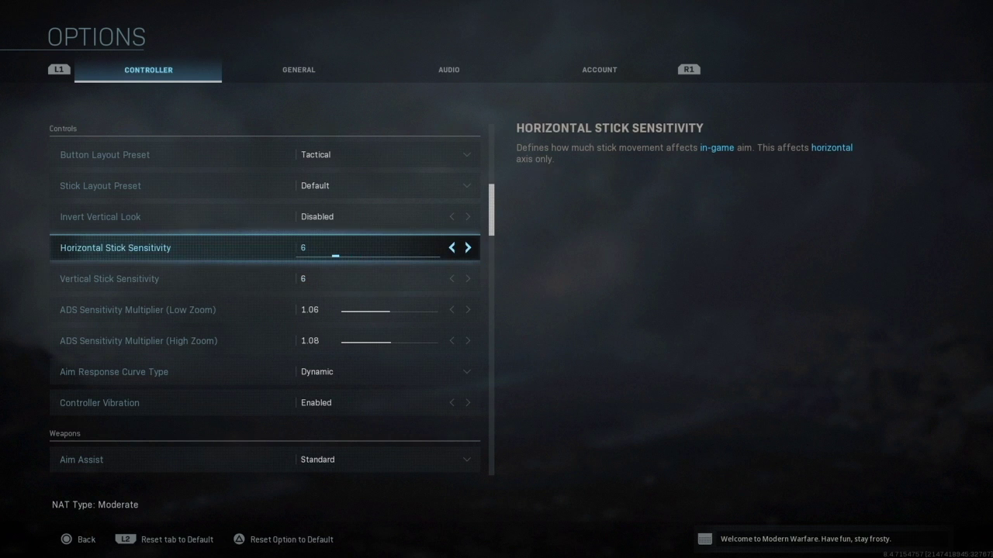
pyautogui.click(109, 279)
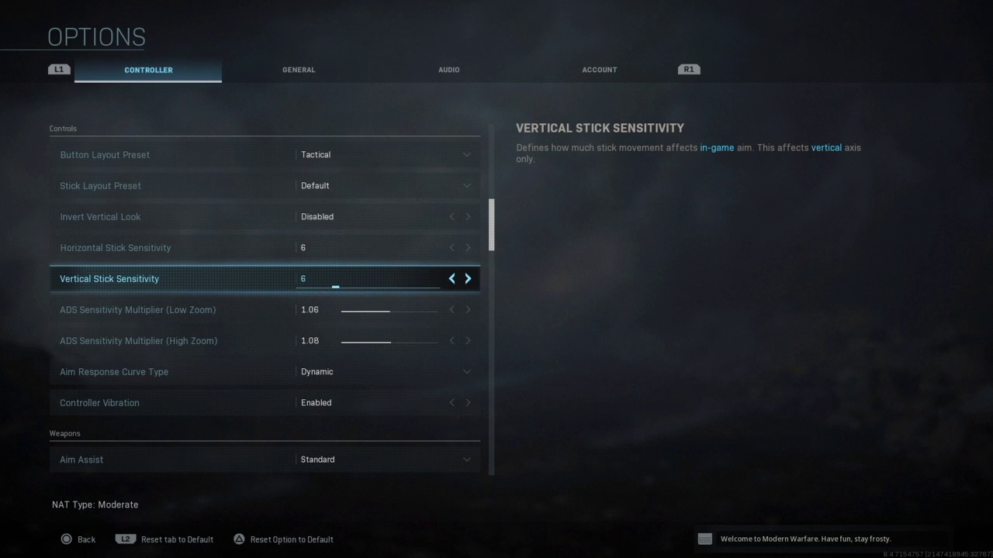
pyautogui.click(115, 247)
# Lower the ADS Sensitivity Multiplier (Low Zoom) to 0.90.
pyautogui.click(138, 309)
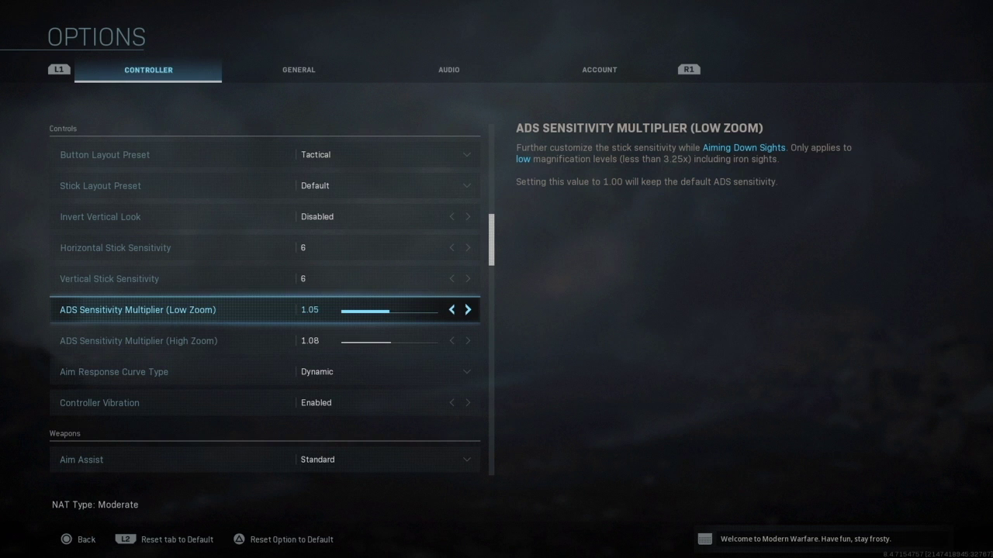
pyautogui.press('Left')
pyautogui.press('Left')
pyautogui.press('Left')
pyautogui.press('Left')
pyautogui.press('Left')
pyautogui.press('Left')
pyautogui.press('Left')
pyautogui.press('Left')
pyautogui.press('Left')
pyautogui.press('Left')
pyautogui.press('Left')
pyautogui.press('Left')
pyautogui.press('Left')
pyautogui.press('Left')
pyautogui.press('Right')
pyautogui.press('Left')
# Lower the ADS Sensitivity Multiplier (High Zoom) to 0.90.
pyautogui.press('Down')
pyautogui.press('Left')
pyautogui.press('Left')
pyautogui.press('Left')
pyautogui.press('Left')
pyautogui.press('Left')
pyautogui.press('Left')
pyautogui.press('Left')
pyautogui.press('Left')
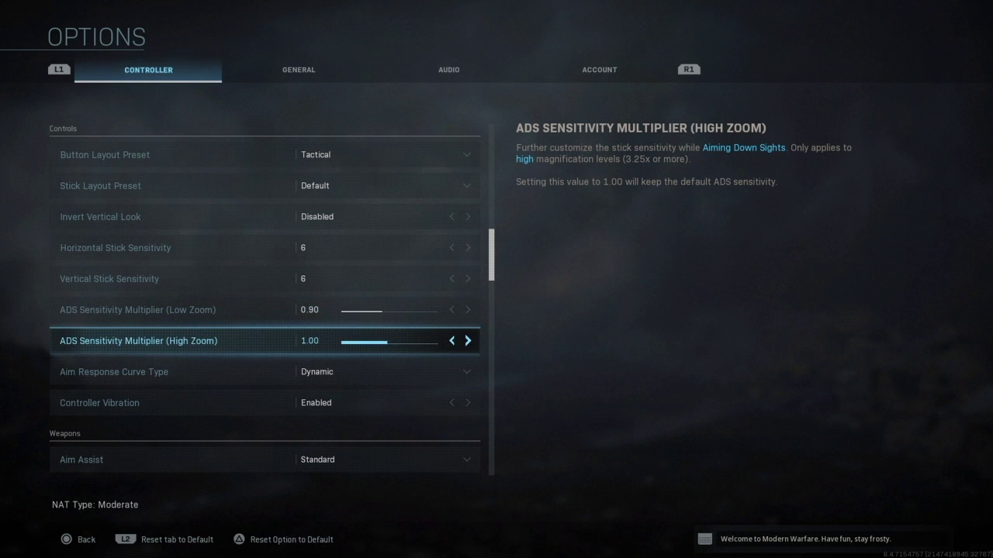
pyautogui.press('Left')
pyautogui.press('Left')
pyautogui.press('Left')
pyautogui.press('Left')
pyautogui.press('Left')
pyautogui.press('Left')
pyautogui.press('Left')
pyautogui.press('Left')
pyautogui.press('Down')
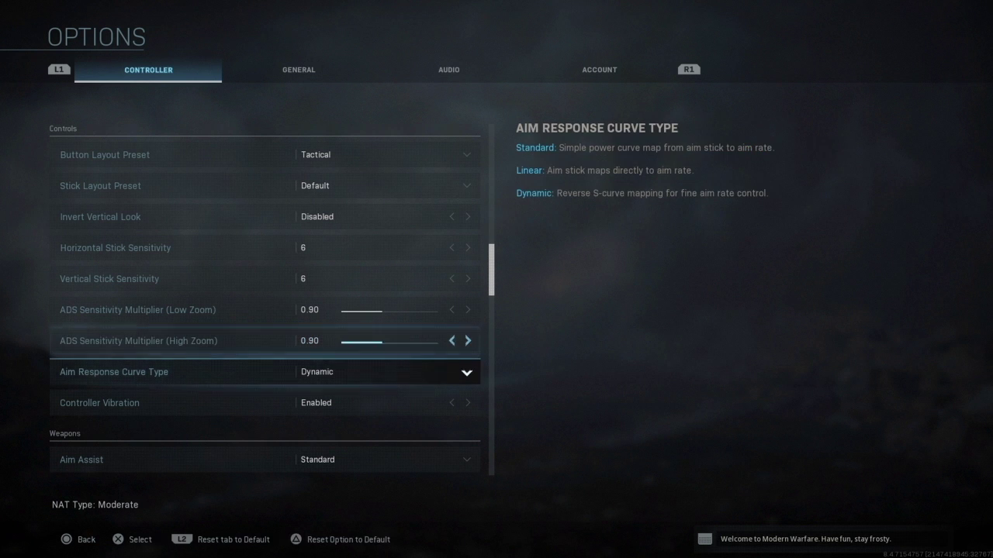
# Raise the ADS Sensitivity Multiplier (High Zoom) back to 1.08.
pyautogui.press('Up')
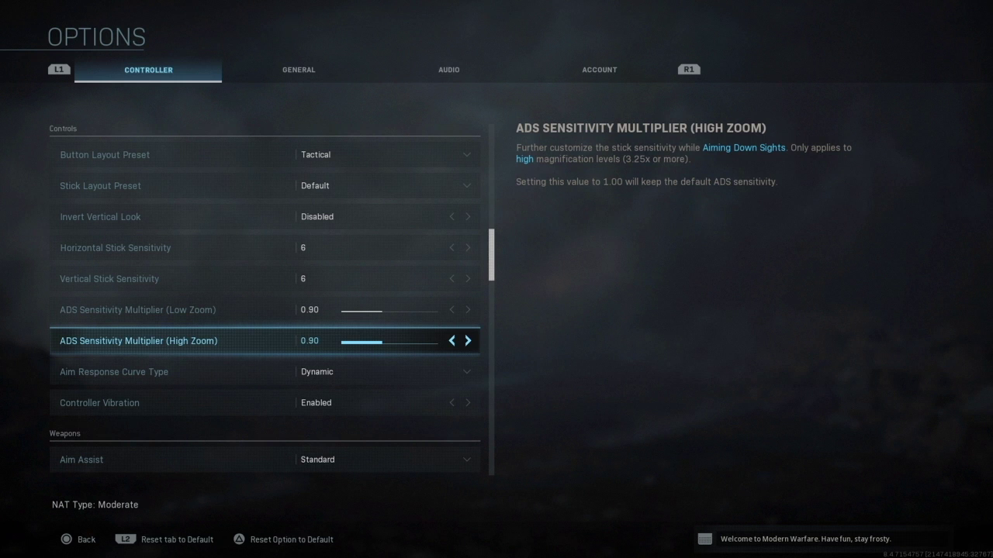
pyautogui.press('Right')
pyautogui.press('Right')
pyautogui.press('Right')
pyautogui.press('Right')
pyautogui.press('Right')
pyautogui.press('Right')
pyautogui.press('Right')
pyautogui.press('Right')
pyautogui.press('Right')
pyautogui.press('Right')
pyautogui.press('Right')
pyautogui.press('Right')
pyautogui.press('Right')
pyautogui.press('Right')
pyautogui.press('Right')
pyautogui.press('Right')
pyautogui.press('Right')
# Raise the ADS Sensitivity Multiplier (Low Zoom) back to 1.06.
pyautogui.press('Up')
pyautogui.press('Right')
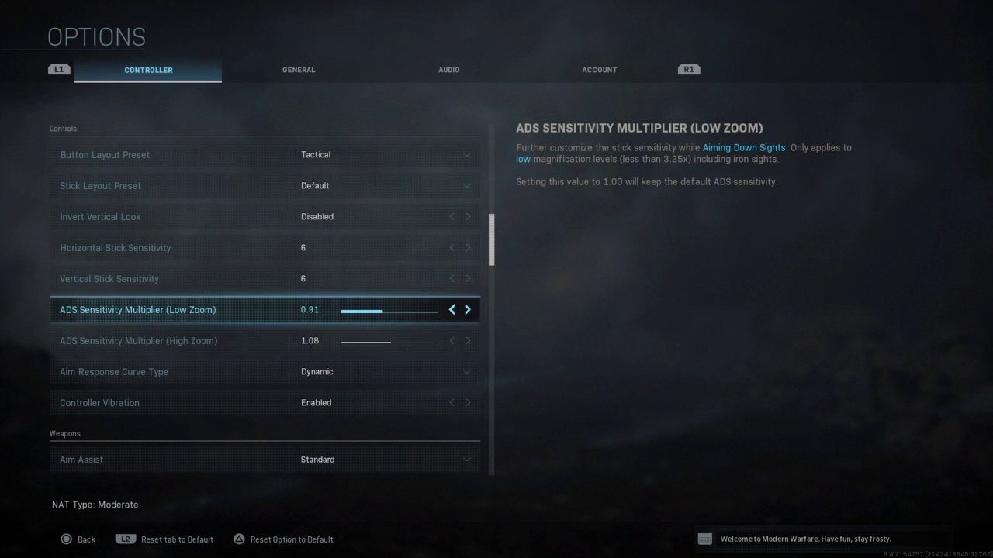
pyautogui.press('Right')
pyautogui.press('Right')
pyautogui.press('Right')
pyautogui.press('Right')
pyautogui.press('Right')
pyautogui.press('Right')
pyautogui.press('Right')
pyautogui.press('Right')
pyautogui.press('Right')
pyautogui.press('Right')
pyautogui.press('Right')
pyautogui.press('Right')
pyautogui.press('Right')
pyautogui.press('Right')
pyautogui.press('Right')
pyautogui.press('Down')
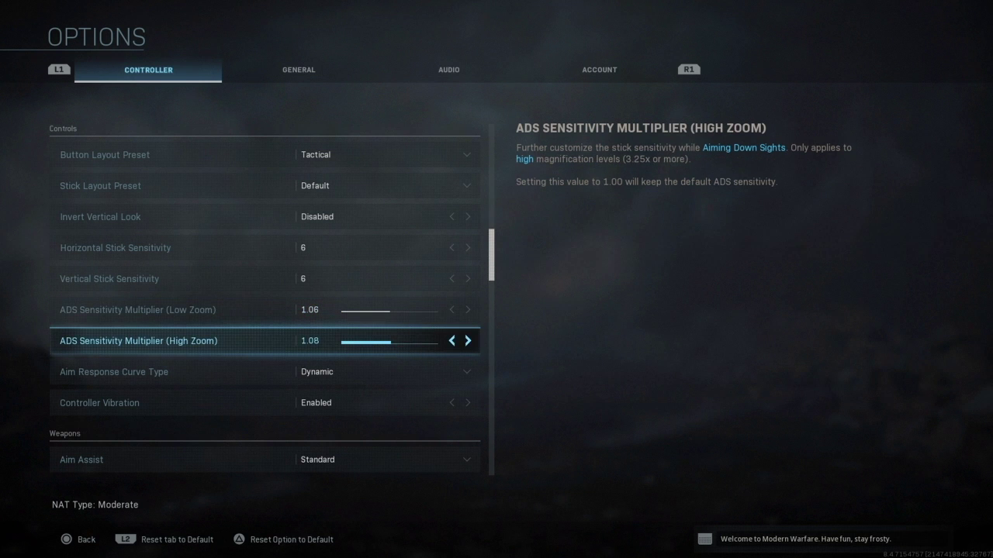
# Go through the Standard, Linear and Dynamic options for Aim Response Curve Type and keep Dynamic.
pyautogui.press('Down')
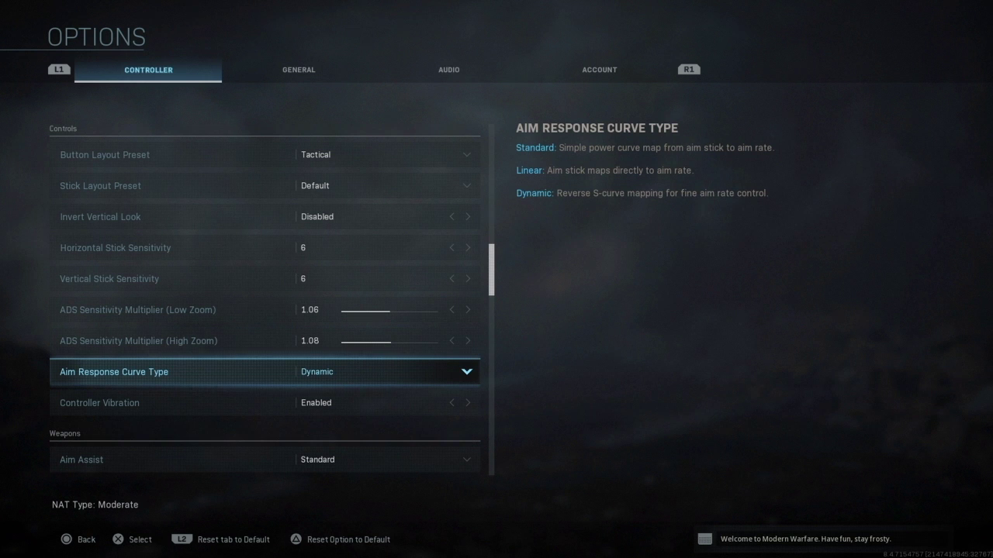
pyautogui.press('Return')
pyautogui.press('Up')
pyautogui.press('Up')
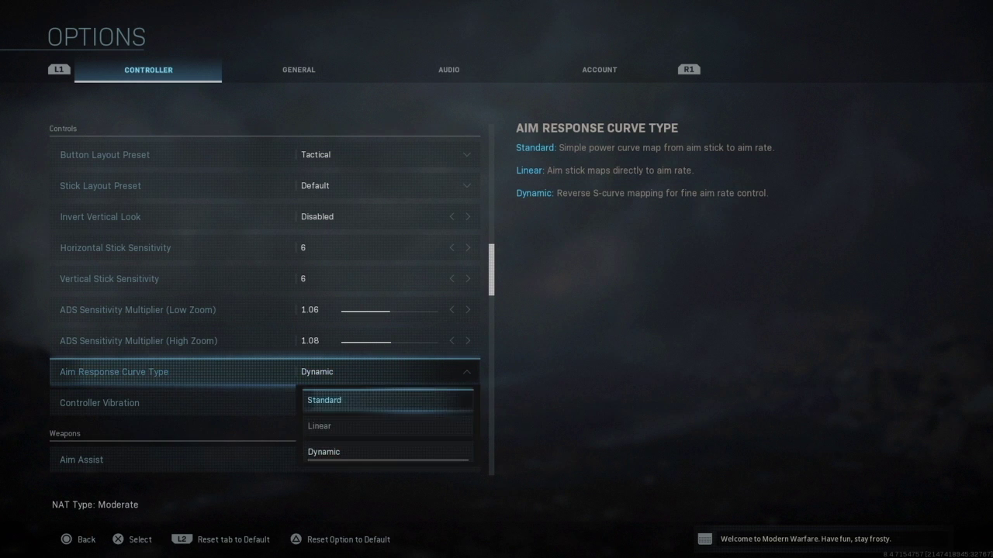
pyautogui.press('Down')
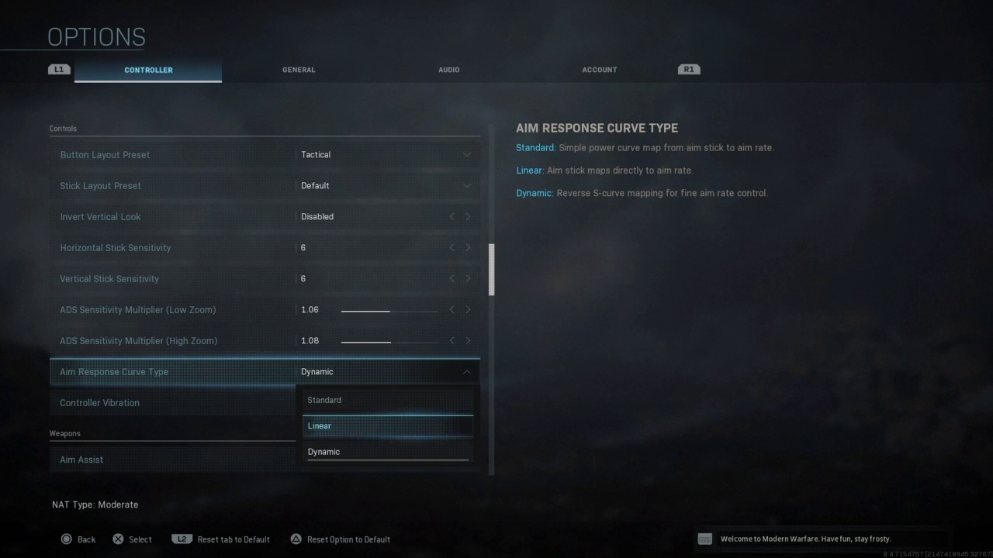
pyautogui.press('Up')
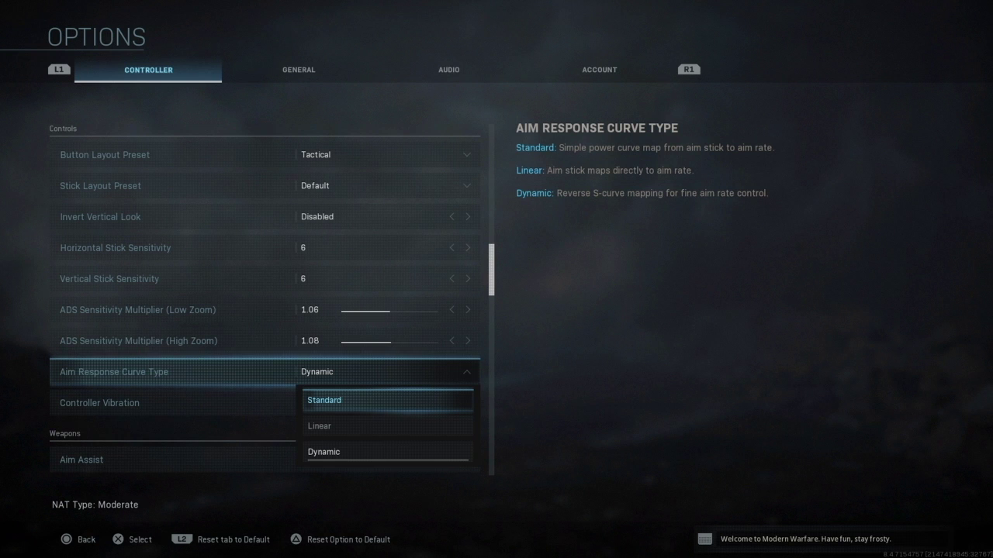
pyautogui.press('Down')
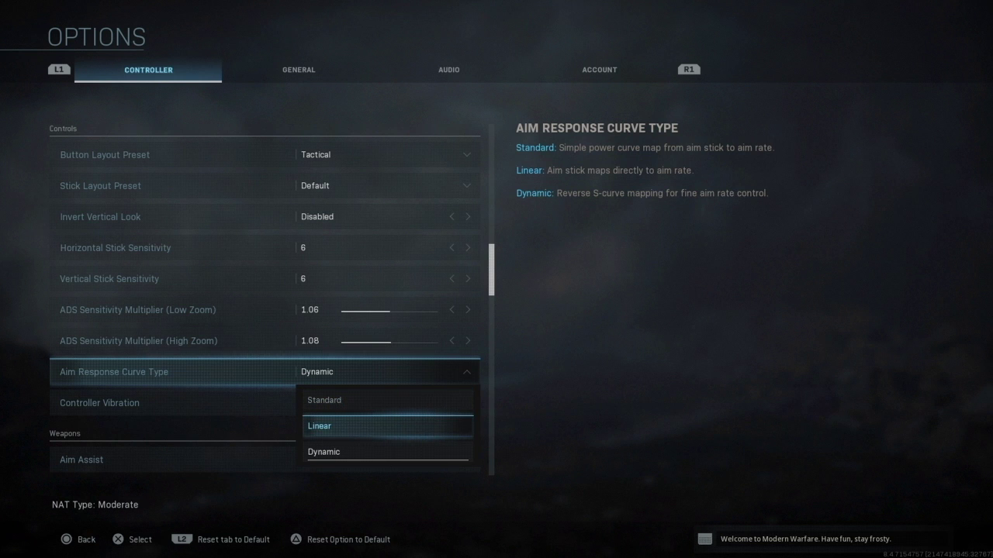
pyautogui.press('Down')
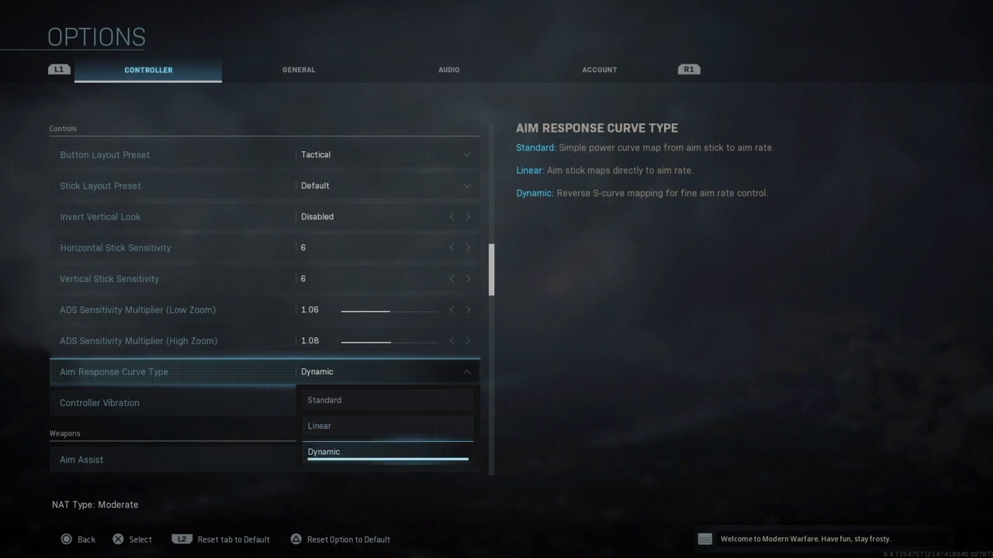
pyautogui.press('Return')
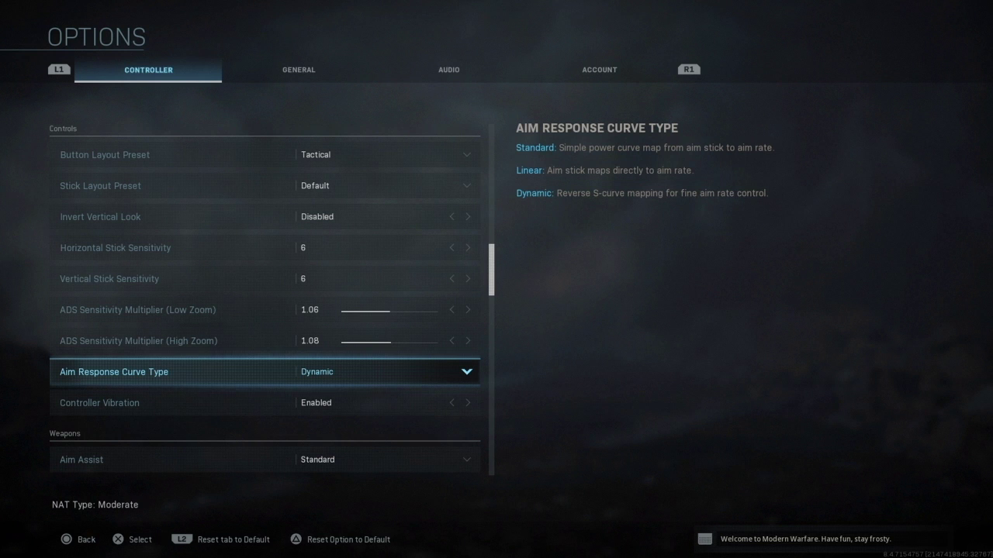
# Toggle Controller Vibration between Disabled and Enabled, leaving it on Enabled.
pyautogui.press('Down')
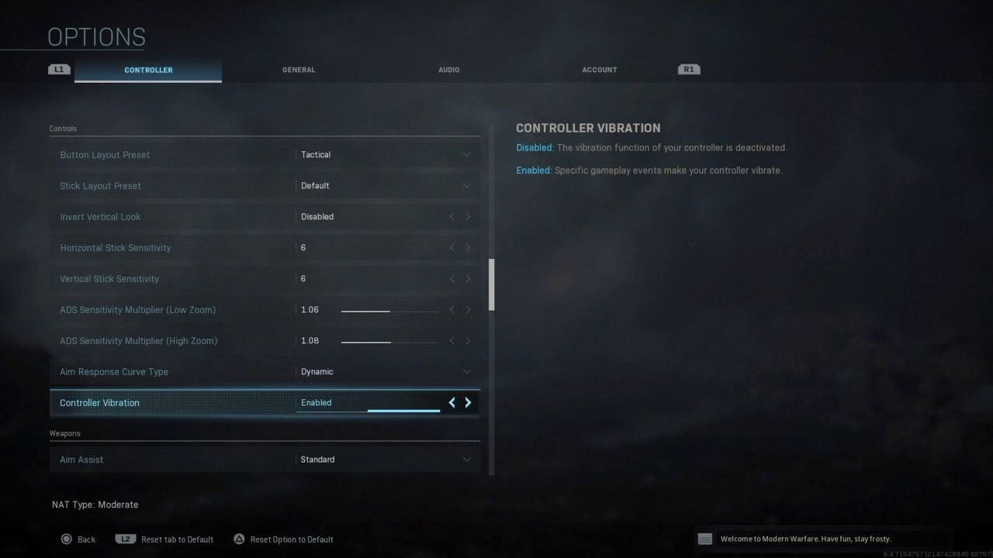
pyautogui.press('Left')
pyautogui.press('Right')
pyautogui.press('Left')
pyautogui.press('Right')
pyautogui.press('Left')
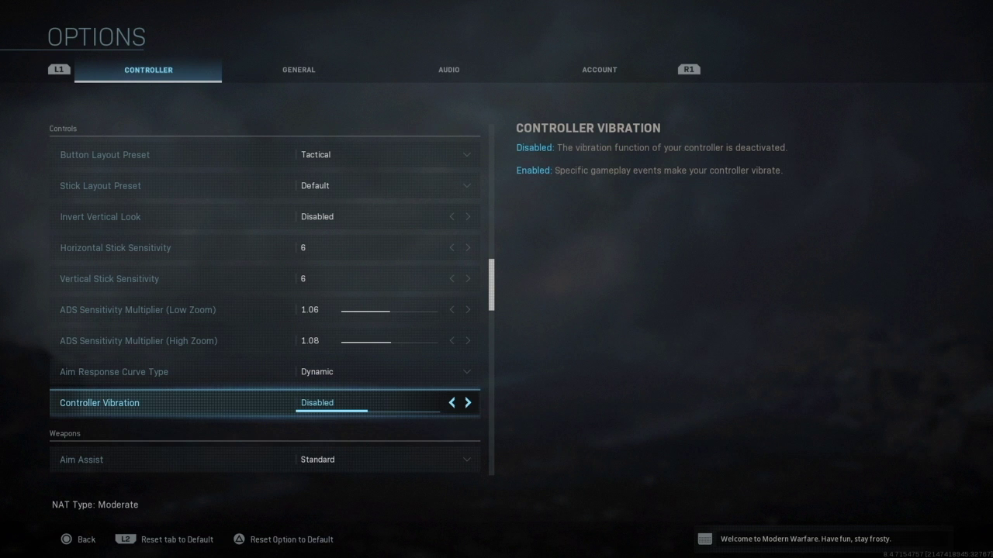
pyautogui.press('Right')
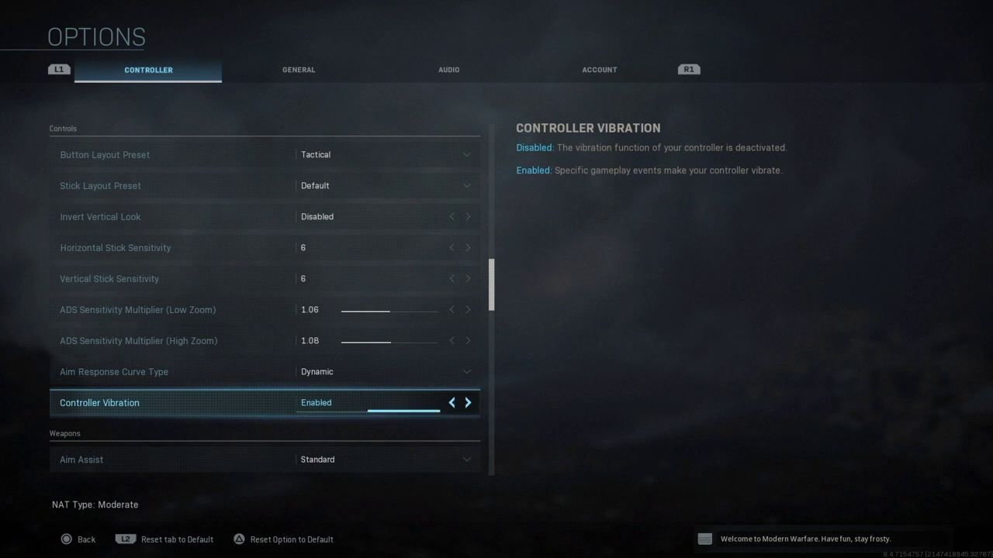
pyautogui.press('Left')
pyautogui.press('Right')
# Go through the Disabled, Standard, Precision and Focusing options for Aim Assist and keep Standard.
pyautogui.press('Down')
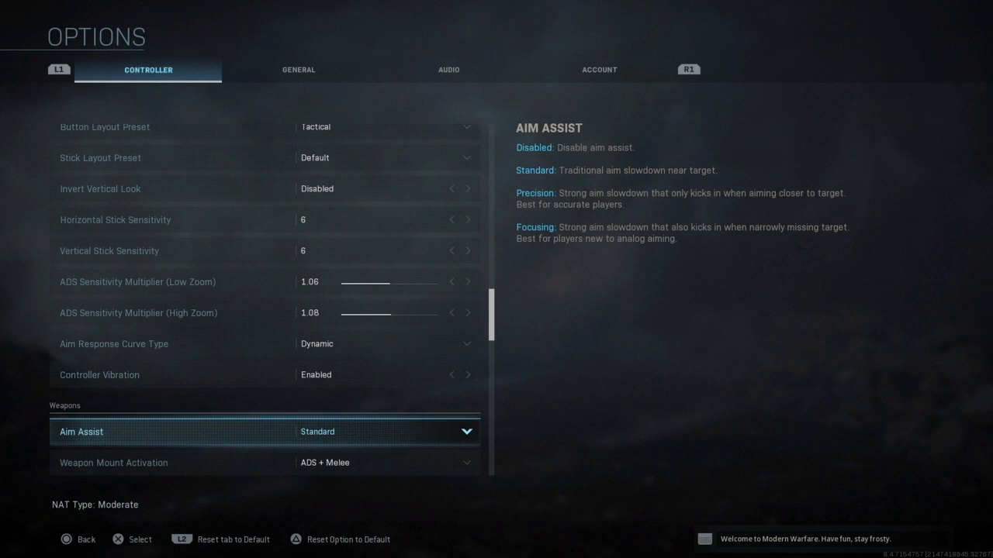
pyautogui.press('Down')
pyautogui.press('Up')
pyautogui.press('Return')
pyautogui.press('Down')
pyautogui.press('Down')
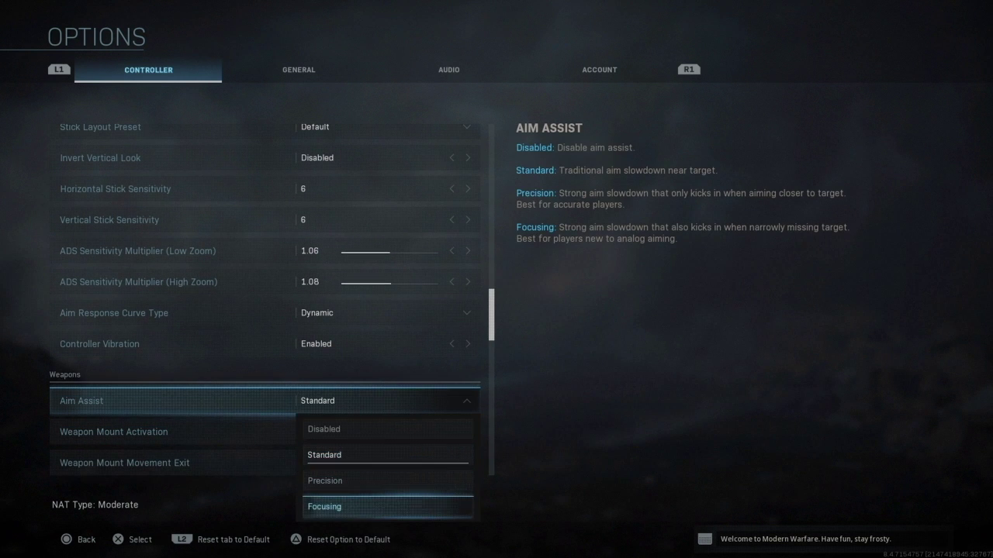
pyautogui.press('Up')
pyautogui.press('Up')
pyautogui.press('Up')
pyautogui.press('Down')
pyautogui.press('Down')
pyautogui.press('Down')
pyautogui.press('Up')
pyautogui.press('Up')
pyautogui.press('Up')
pyautogui.press('Down')
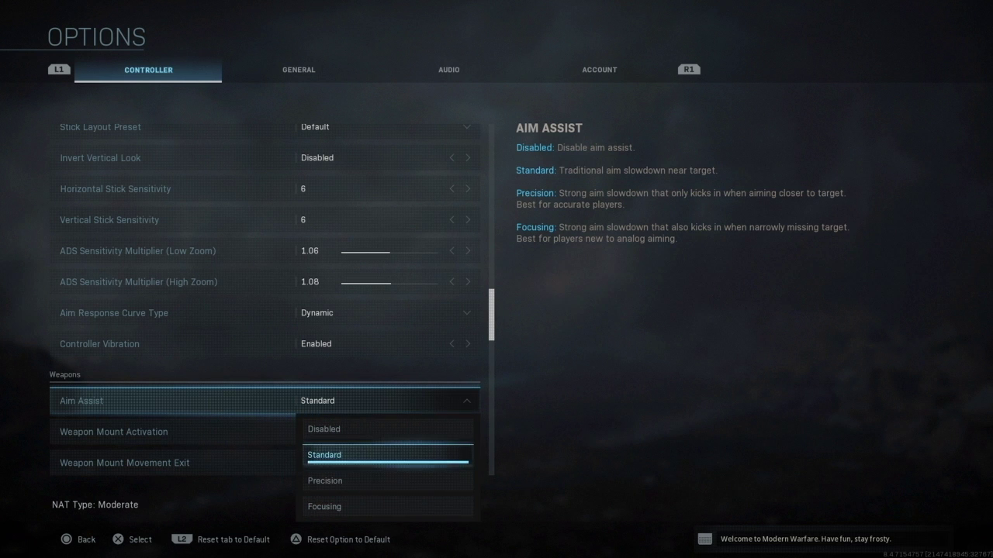
pyautogui.press('Down')
pyautogui.press('Down')
pyautogui.press('Up')
pyautogui.press('Up')
pyautogui.click(388, 481)
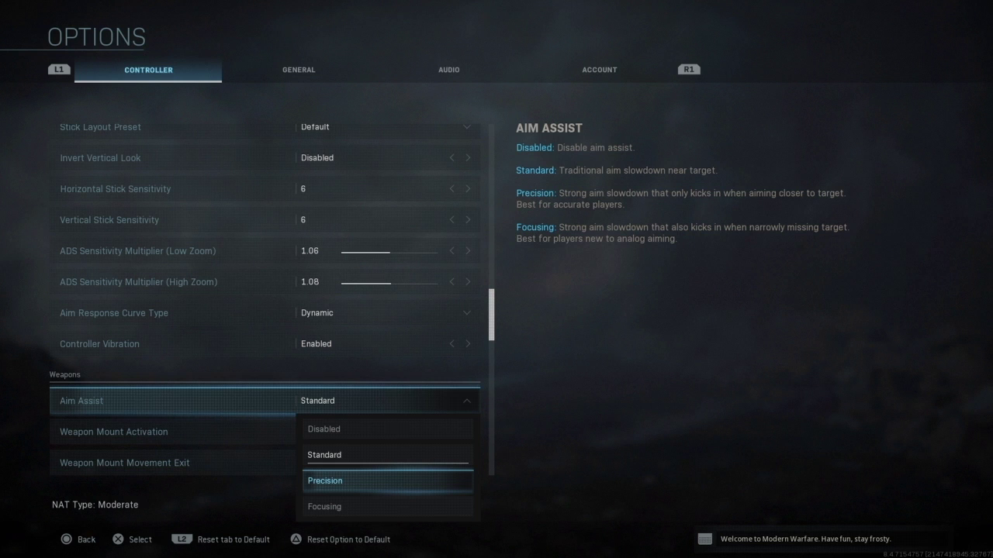
pyautogui.press('Down')
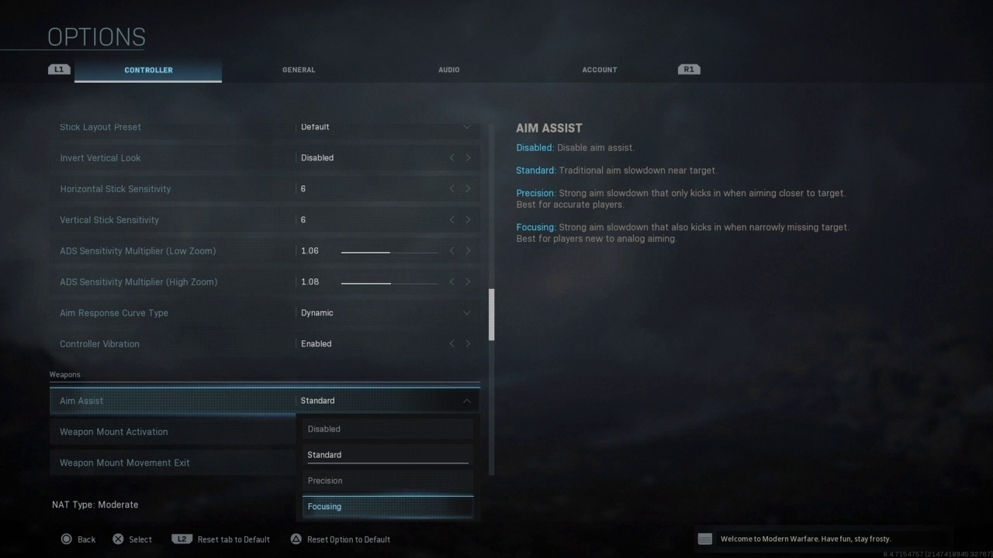
pyautogui.press('Up')
pyautogui.press('Up')
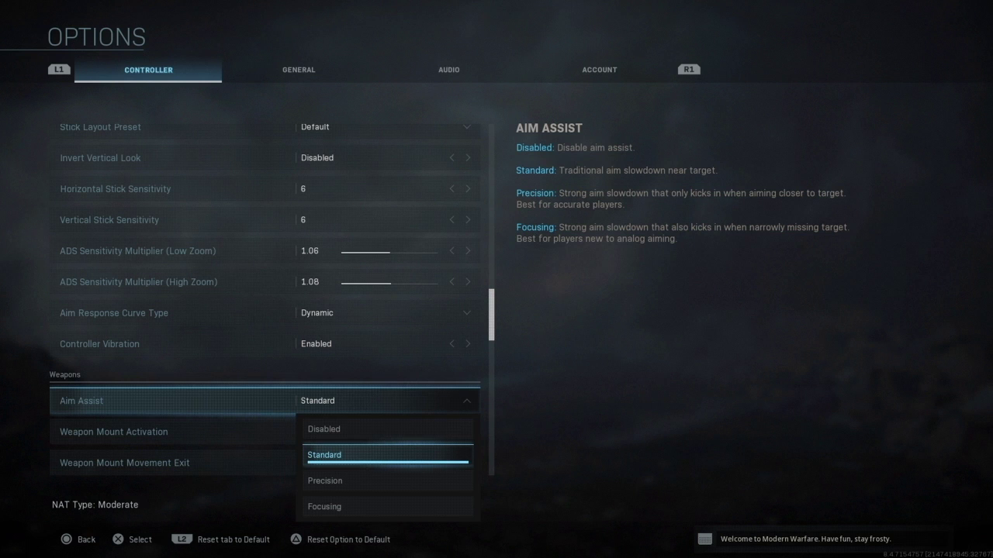
pyautogui.press('Down')
pyautogui.press('Down')
pyautogui.press('Up')
pyautogui.press('Up')
pyautogui.press('Return')
# Look through the Weapon Mount Activation options, keep ADS + Melee and go on to the Weapon Mount Movement Exit setting.
pyautogui.press('Down')
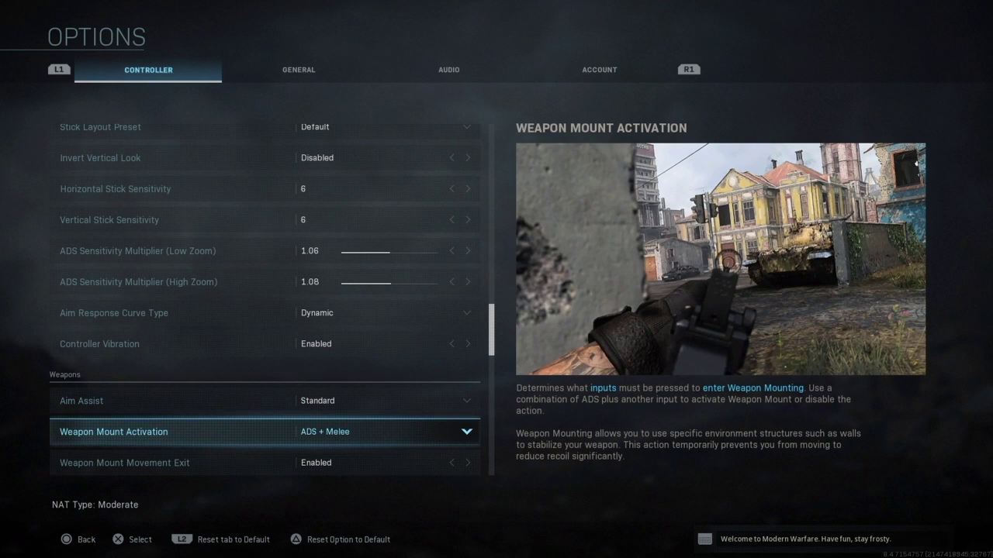
pyautogui.press('Return')
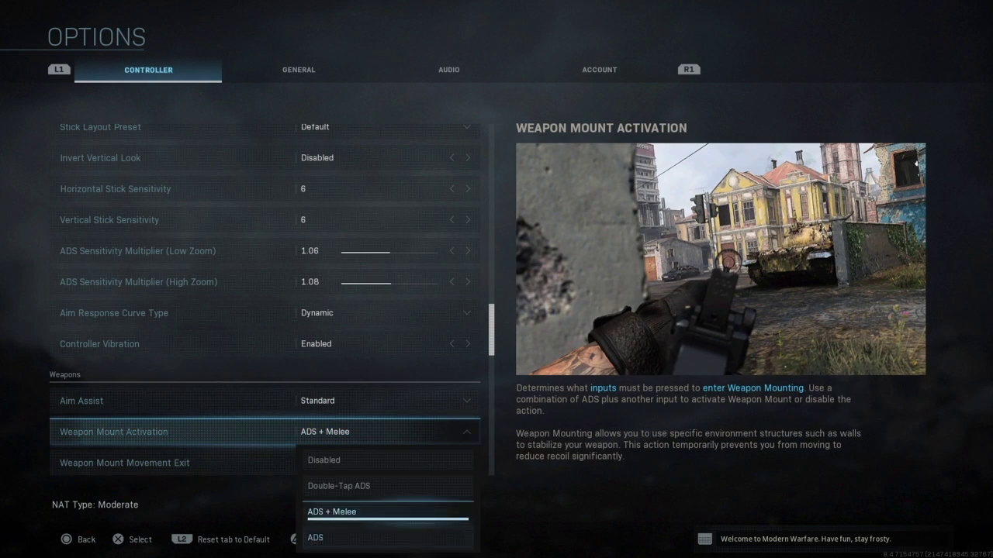
pyautogui.press('Up')
pyautogui.press('Down')
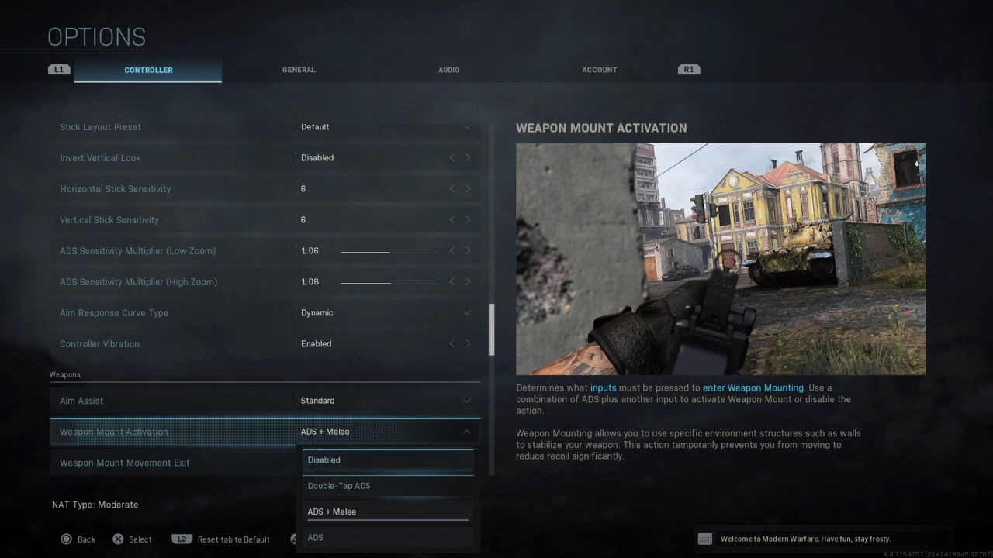
pyautogui.press('Return')
pyautogui.press('Down')
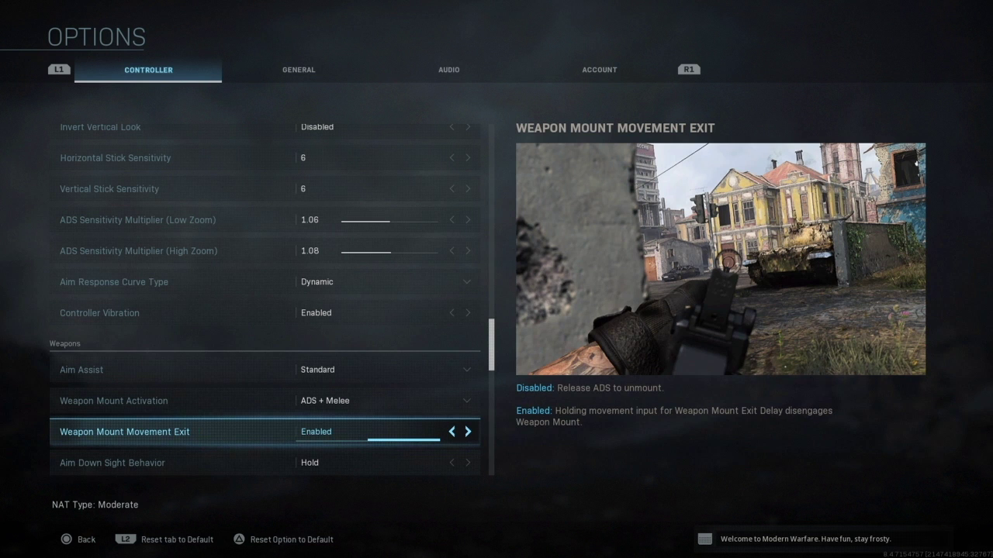
# Look over the controller settings again from Button Layout Preset down to Weapon Mount Movement Exit.
pyautogui.press('Down')
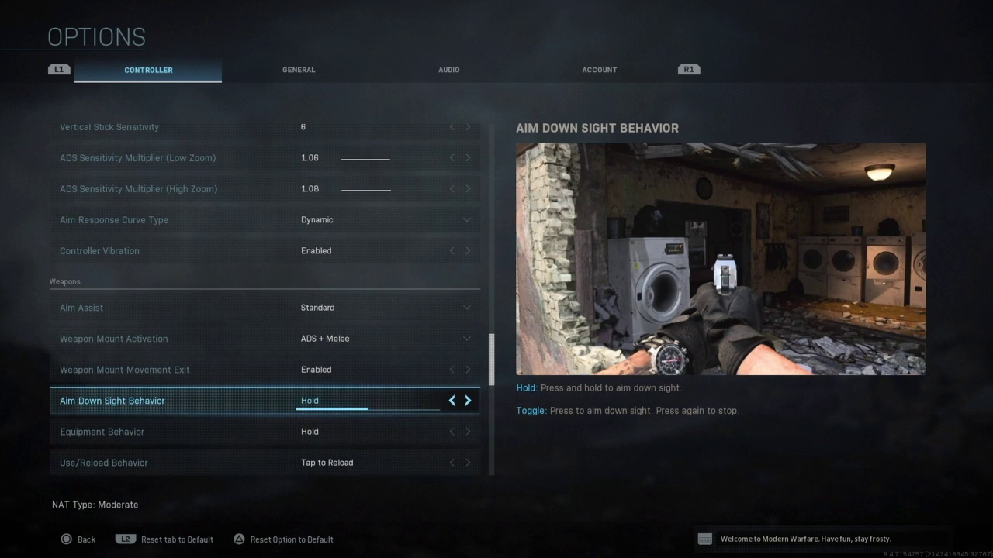
pyautogui.press('r')
pyautogui.press('Up')
pyautogui.press('Return')
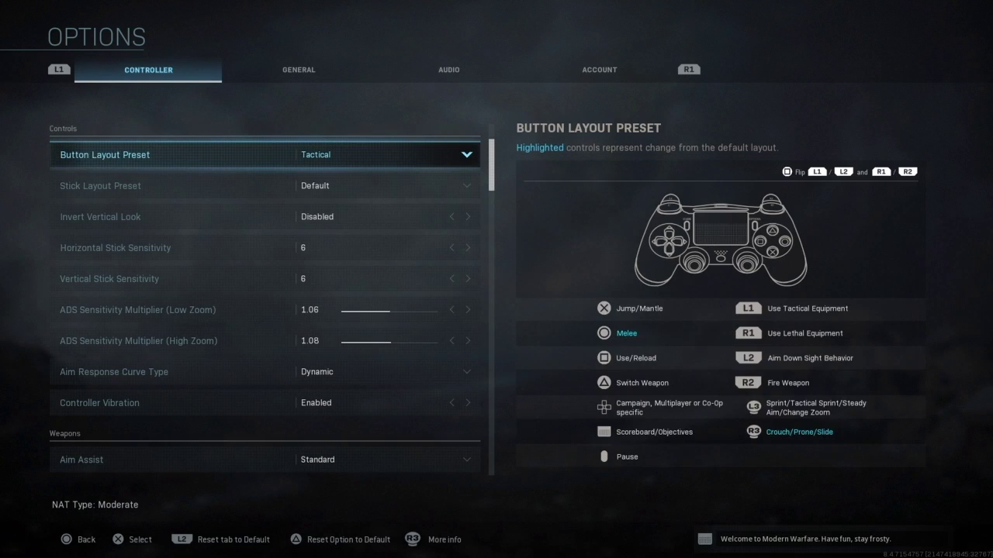
pyautogui.press('Down')
pyautogui.press('Down')
pyautogui.press('Down')
pyautogui.press('Down')
pyautogui.press('Down')
pyautogui.press('Down')
pyautogui.press('Down')
pyautogui.press('Down')
pyautogui.press('Down')
pyautogui.press('Down')
pyautogui.press('Down')
pyautogui.press('Down')
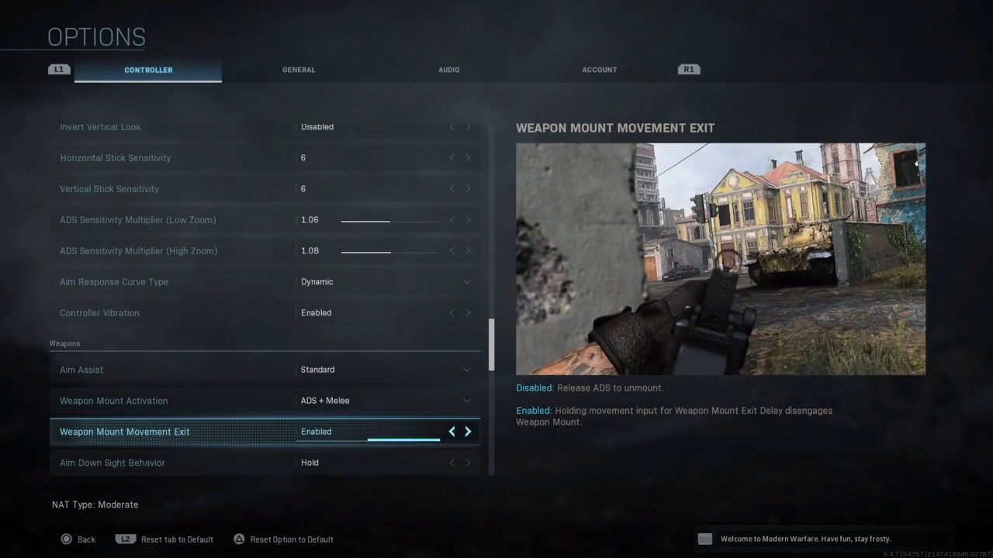
# Switch Aim Down Sight Behavior between Hold and Toggle, leaving it on Hold.
pyautogui.press('Up')
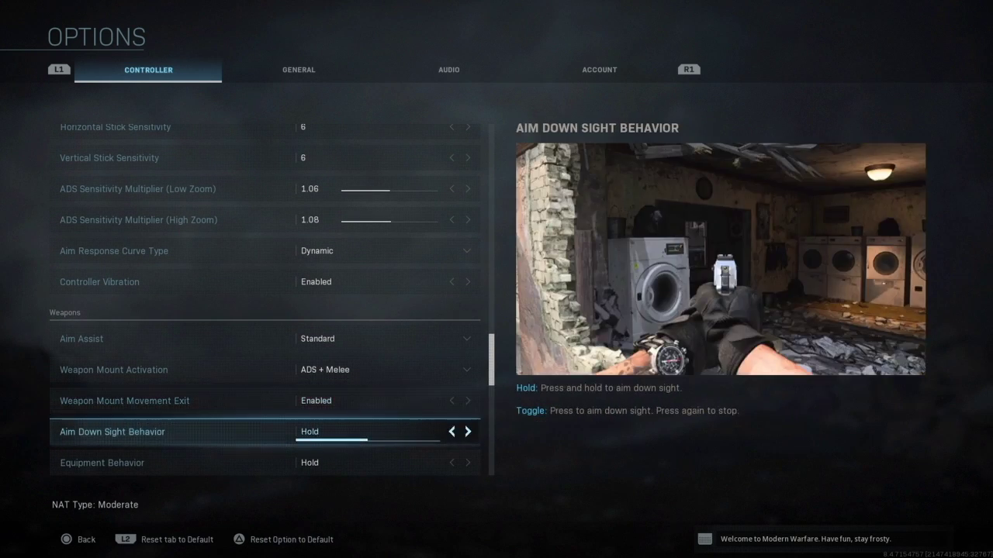
pyautogui.press('Down')
pyautogui.press('Right')
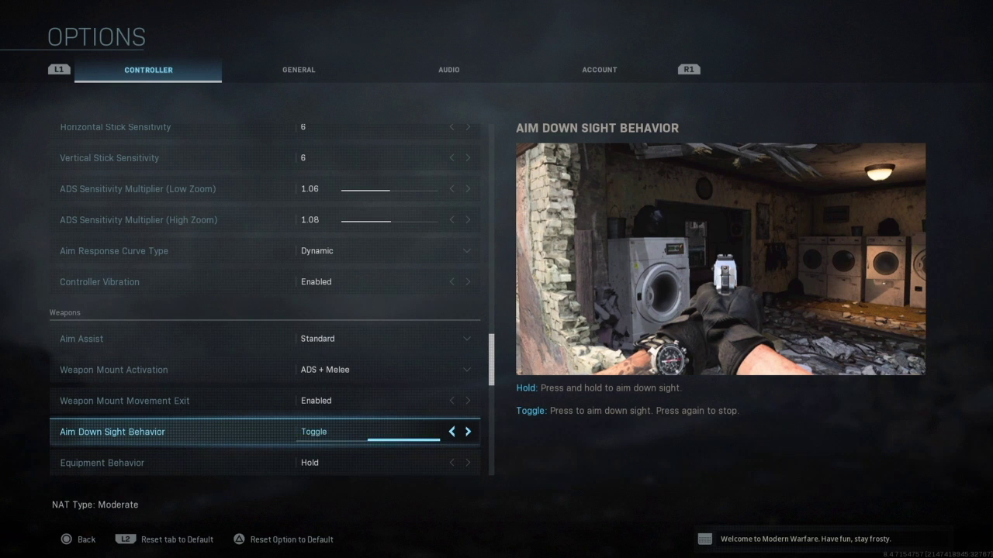
pyautogui.press('Left')
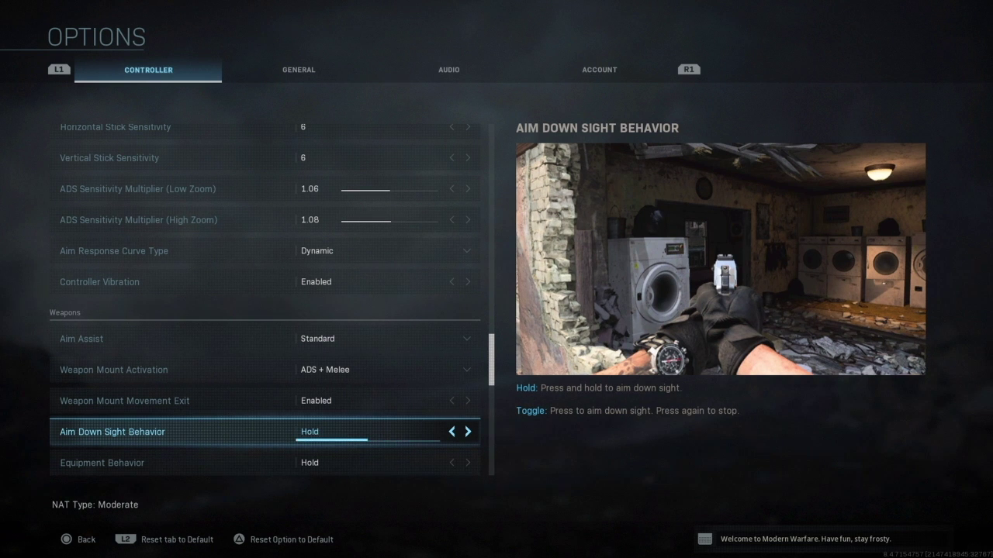
# Go through the Use/Reload Behavior options, keep Tap to Reload, and check the Depleted Ammo Weapon Switch setting.
pyautogui.press('Down')
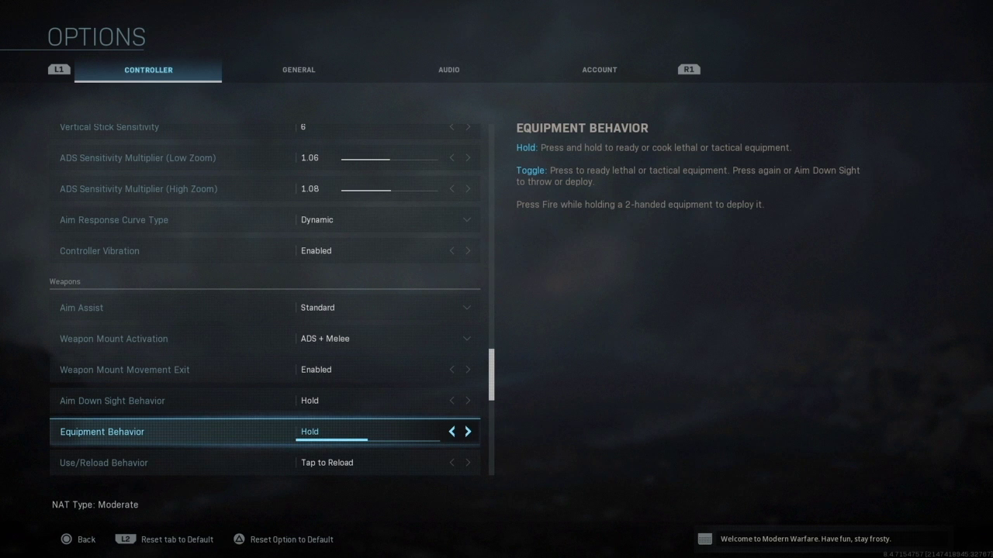
pyautogui.press('Down')
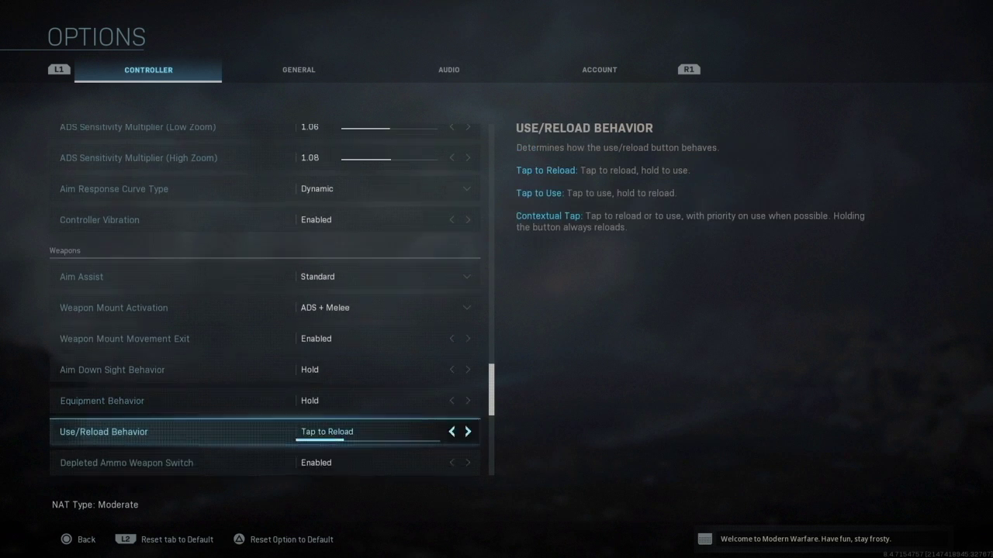
pyautogui.press('Right')
pyautogui.press('Right')
pyautogui.press('Left')
pyautogui.press('Left')
pyautogui.press('Down')
pyautogui.press('Down')
pyautogui.press('Up')
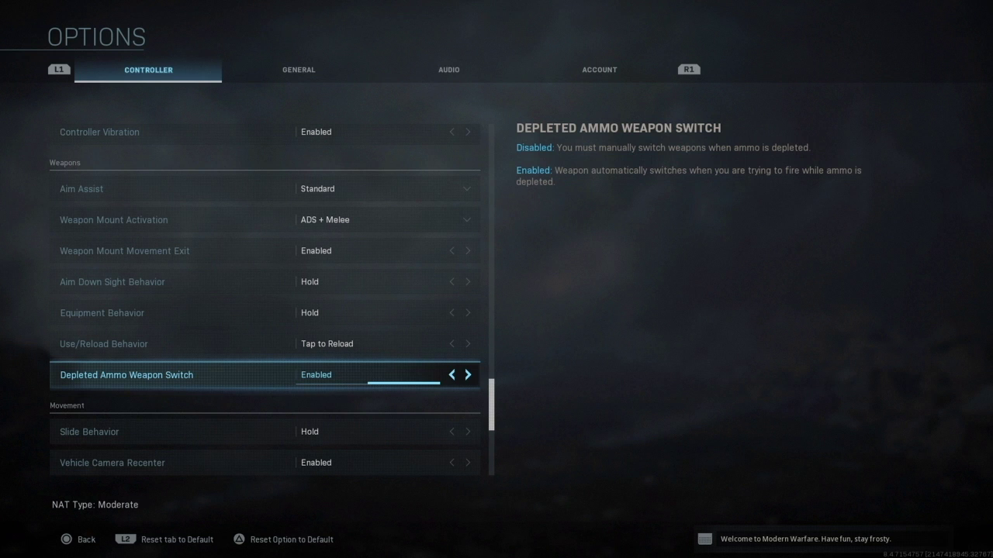
# Compare the Hold and Tap options for Slide Behavior and set it to Tap.
pyautogui.press('Down')
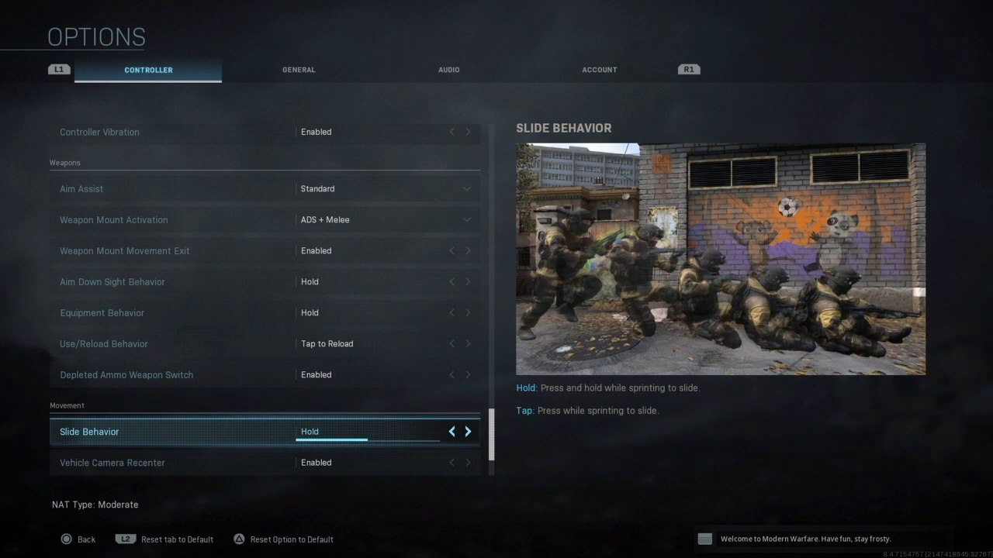
pyautogui.press('Right')
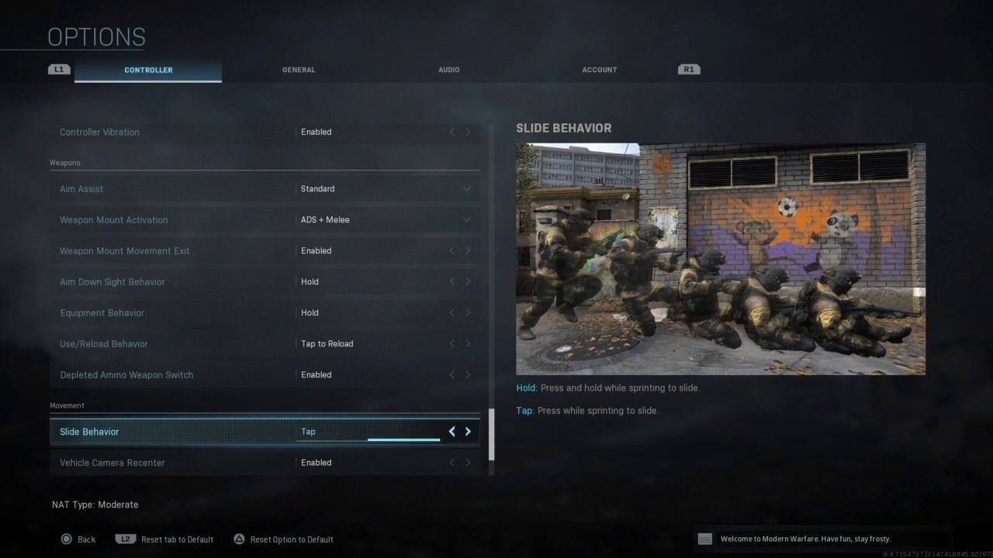
pyautogui.press('Left')
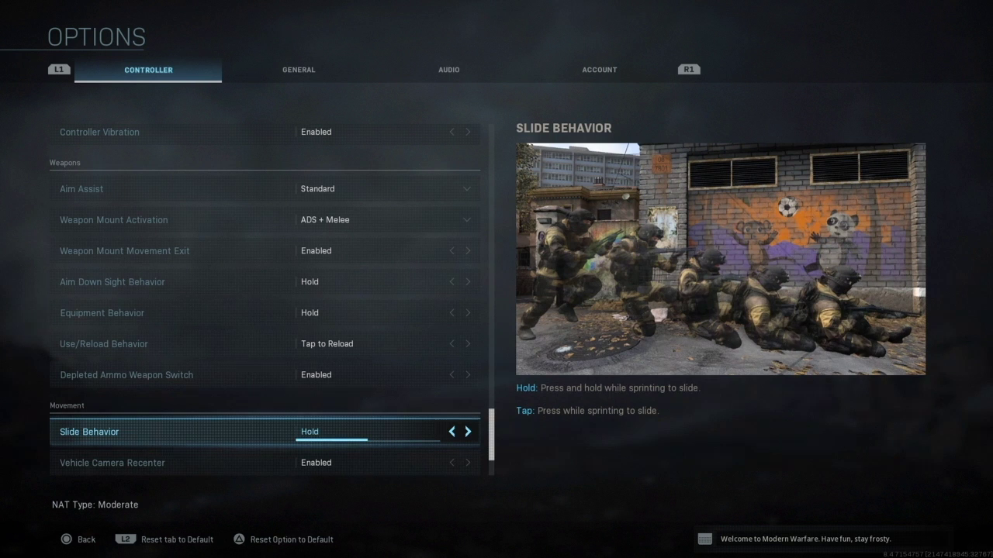
pyautogui.press('Right')
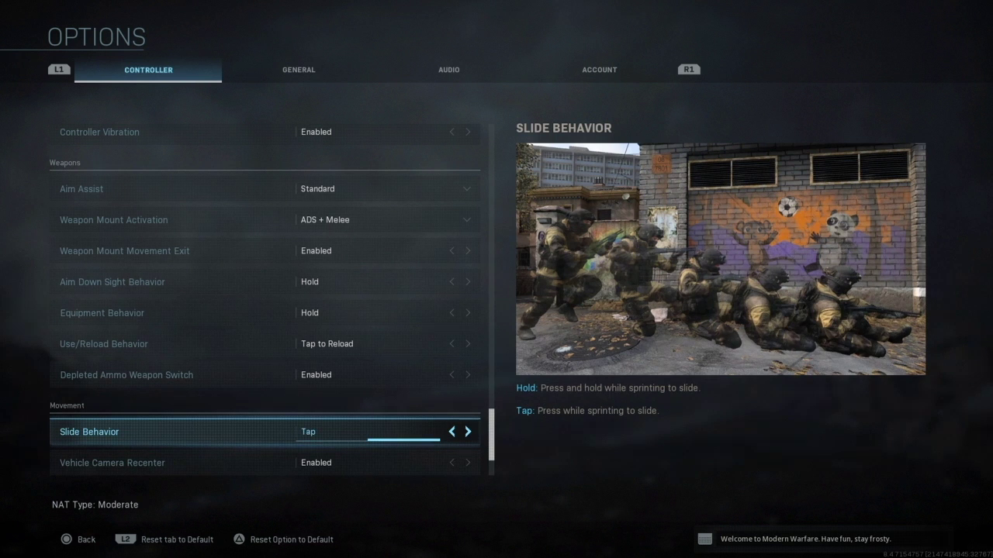
pyautogui.press('Left')
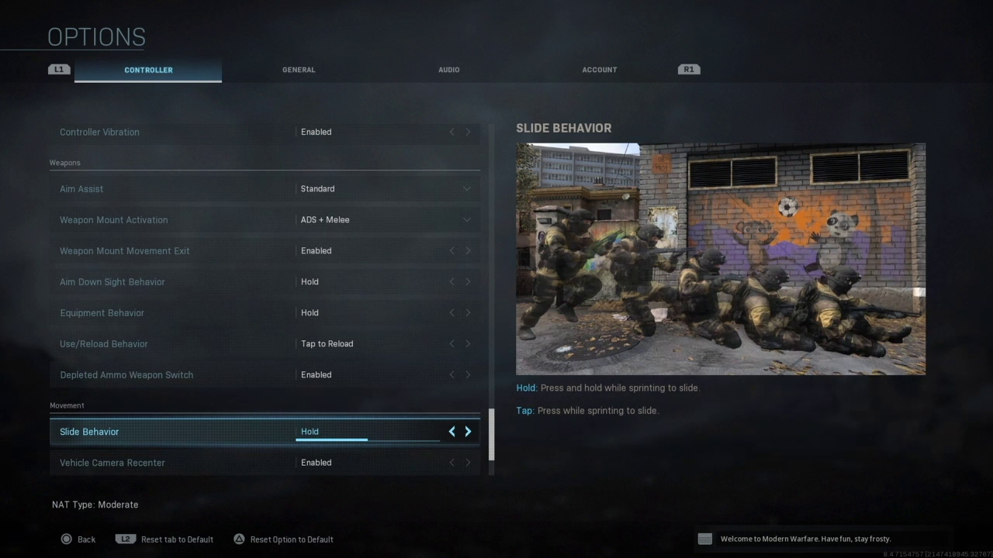
pyautogui.press('Down')
pyautogui.press('Up')
pyautogui.press('Right')
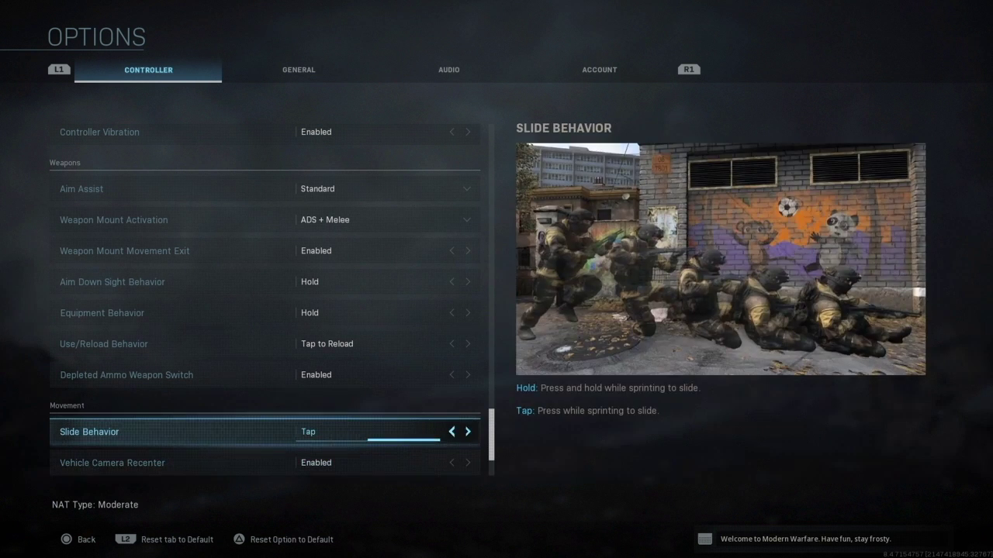
# Check the Vehicle Camera Recenter setting and look back over the controller sensitivity and aim settings.
pyautogui.press('Down')
pyautogui.press('Down')
pyautogui.press('Up')
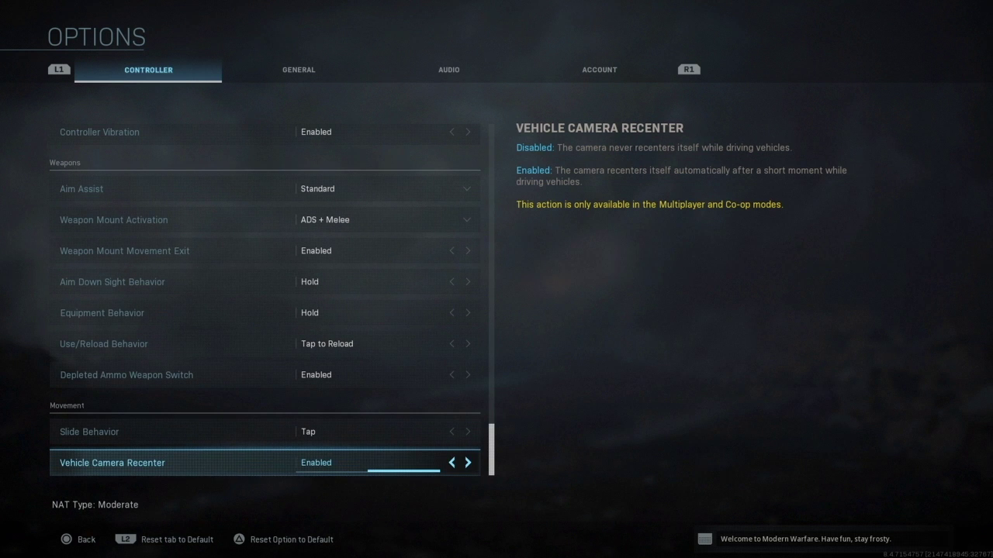
pyautogui.press('Down')
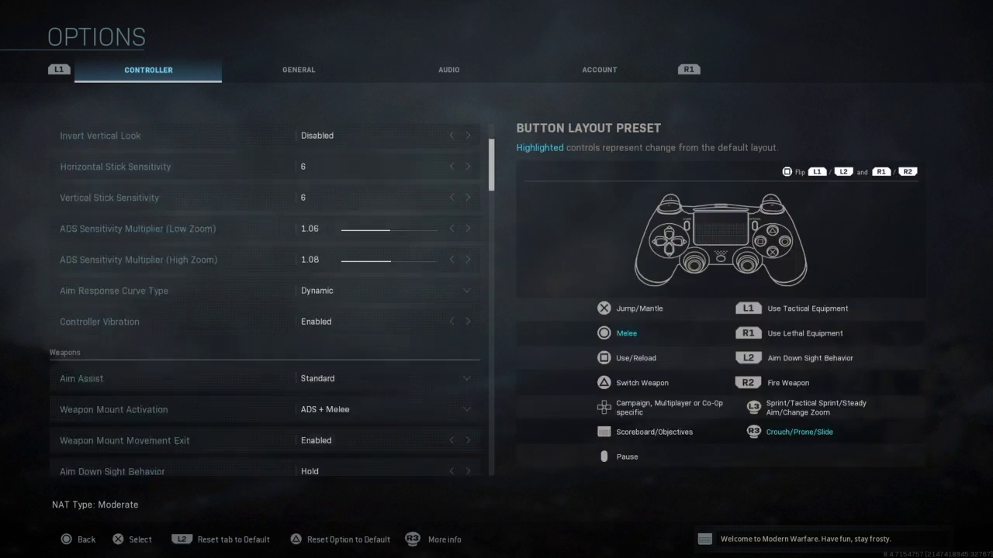
pyautogui.press('Down')
pyautogui.press('Down')
pyautogui.press('Down')
pyautogui.press('Down')
pyautogui.press('Down')
pyautogui.press('Down')
pyautogui.press('Down')
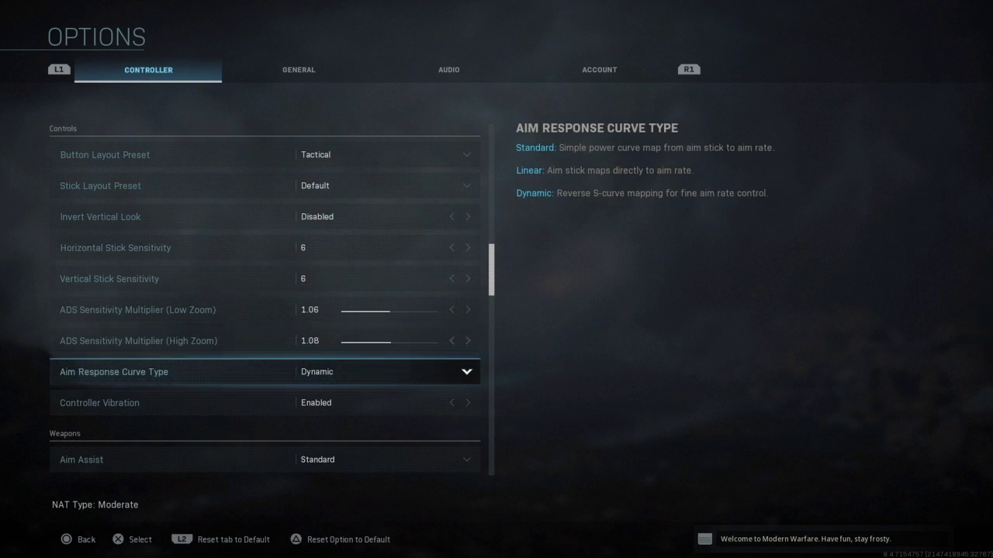
pyautogui.press('Down')
pyautogui.press('Down')
pyautogui.press('Up')
pyautogui.press('Up')
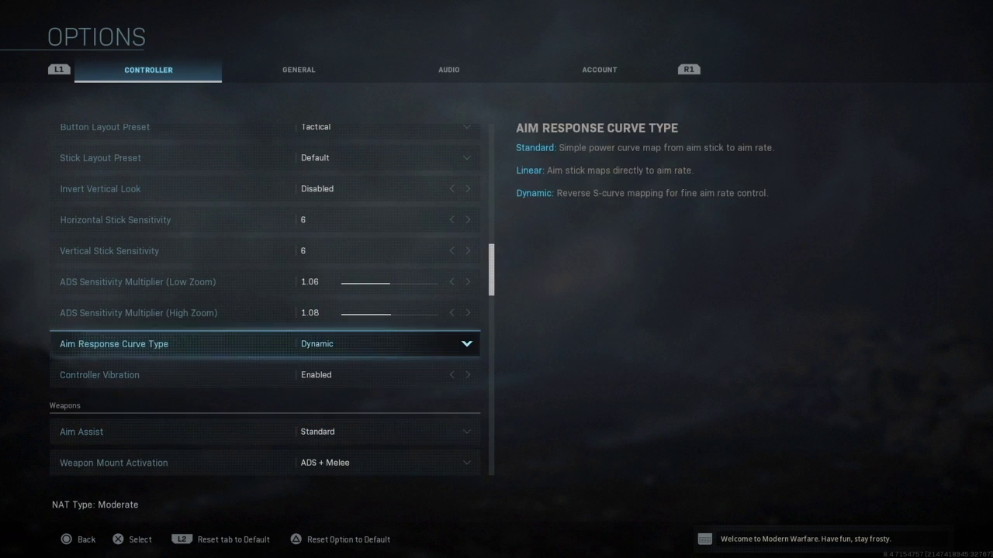
# Set Brightness to 53.00 in the general options.
pyautogui.press('e')
pyautogui.press('Down')
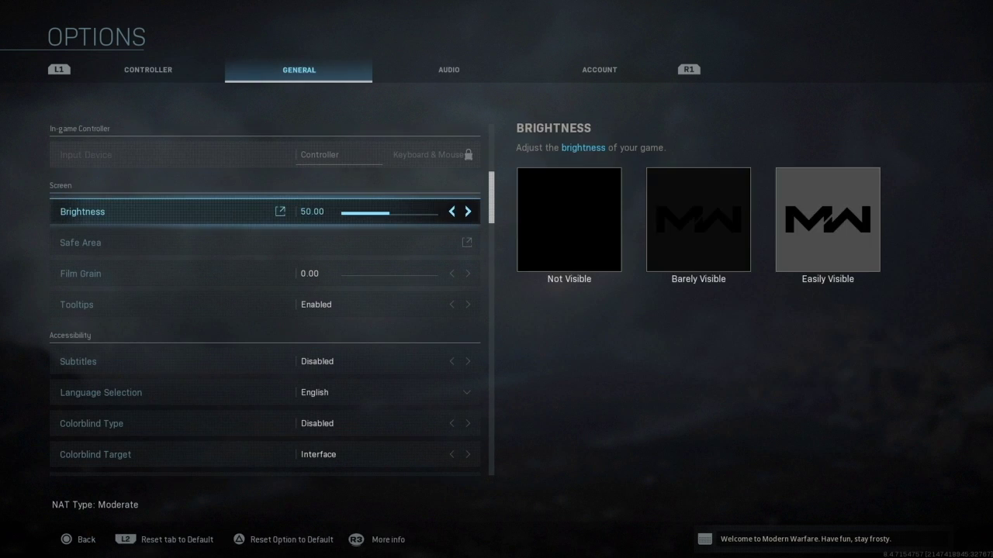
pyautogui.press('Right')
pyautogui.press('Down')
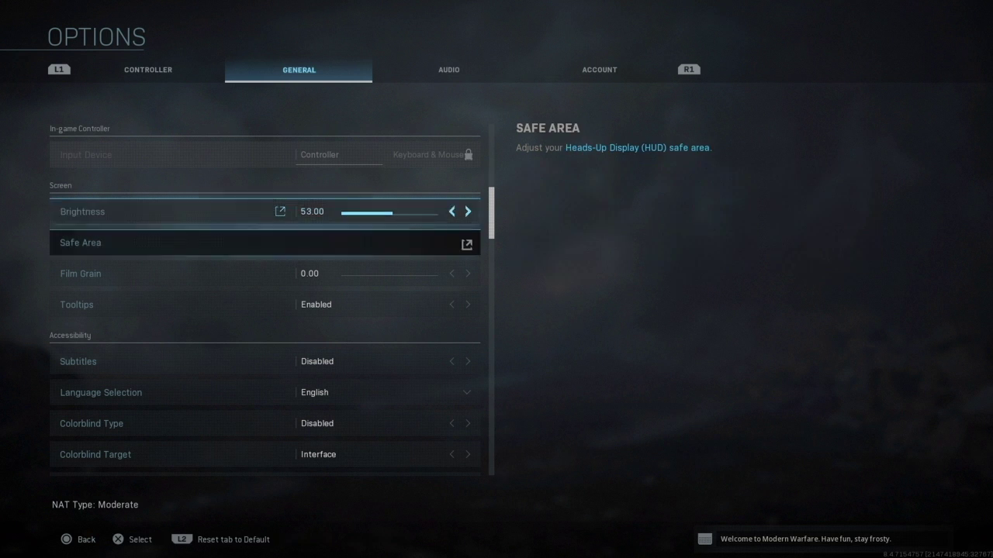
pyautogui.press('Up')
pyautogui.press('Right')
pyautogui.press('Down')
# Raise Film Grain to show the adjustment and bring it back to 0.00.
pyautogui.press('Down')
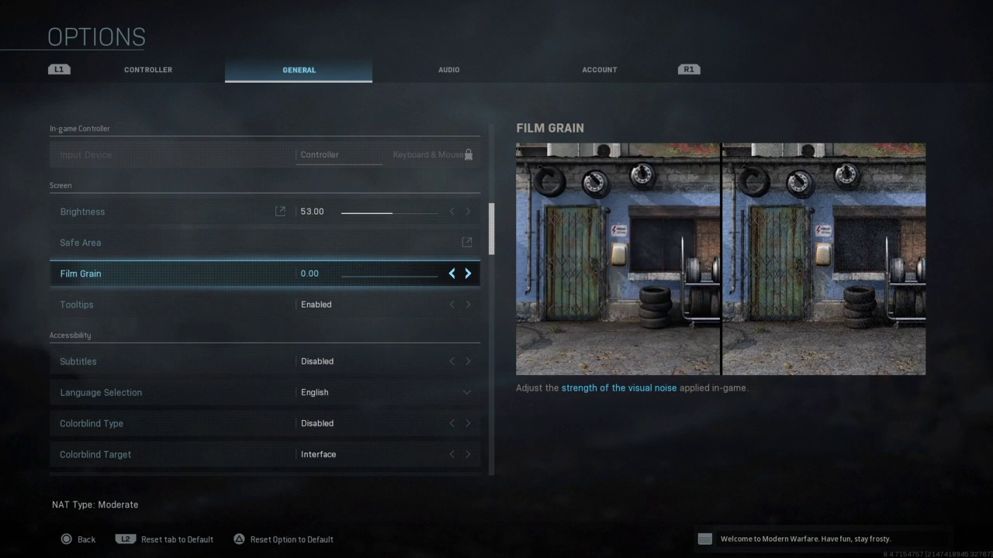
pyautogui.press('Right')
pyautogui.press('Right')
pyautogui.press('Right')
pyautogui.press('Right')
pyautogui.press('Right')
pyautogui.press('Right')
pyautogui.press('Right')
pyautogui.press('Right')
pyautogui.press('Right')
pyautogui.press('Right')
pyautogui.press('Right')
pyautogui.press('Right')
pyautogui.press('Right')
pyautogui.press('Right')
pyautogui.press('Right')
pyautogui.press('Right')
pyautogui.press('Right')
pyautogui.press('Right')
pyautogui.press('Right')
pyautogui.press('Right')
pyautogui.press('Right')
pyautogui.press('Left')
pyautogui.press('Left')
pyautogui.press('Left')
pyautogui.press('Left')
pyautogui.press('Left')
pyautogui.press('Left')
pyautogui.press('Left')
pyautogui.press('Left')
pyautogui.press('Left')
pyautogui.press('Left')
pyautogui.press('Left')
pyautogui.press('Left')
pyautogui.press('Left')
pyautogui.press('Left')
pyautogui.press('Left')
pyautogui.press('Left')
pyautogui.press('Left')
pyautogui.press('Left')
pyautogui.press('Left')
pyautogui.press('Left')
# Review the Tooltips, Subtitles, Language Selection, Colorblind Type and Colorblind Target settings.
pyautogui.press('Down')
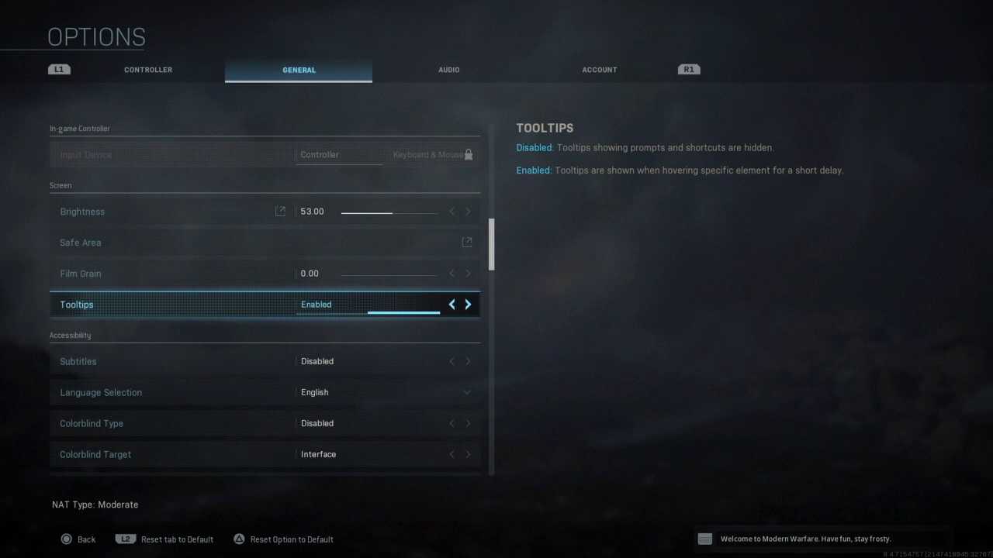
pyautogui.press('Down')
pyautogui.press('Up')
pyautogui.press('Down')
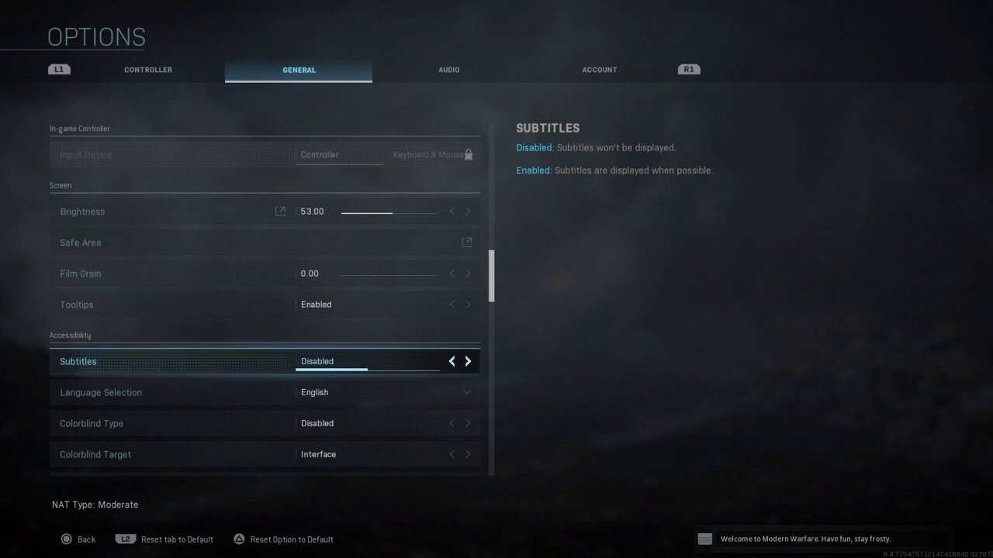
pyautogui.press('Down')
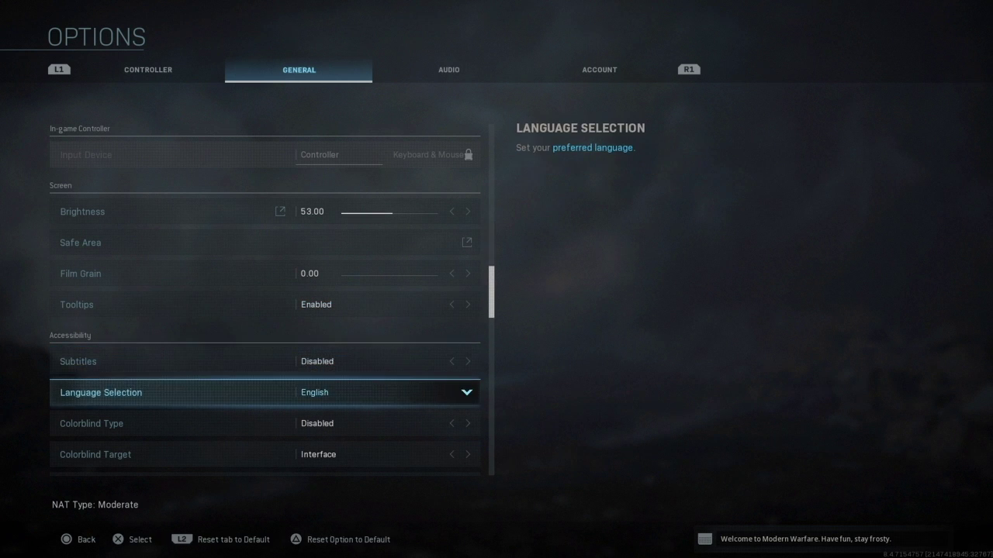
pyautogui.press('Down')
pyautogui.press('Down')
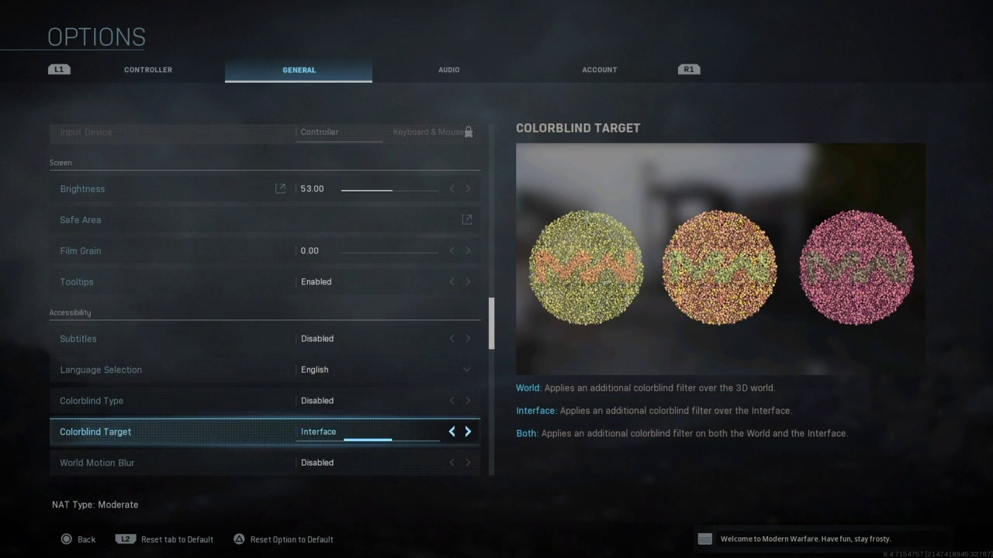
# Examine the World Motion Blur and Weapon Motion Blur settings and their comparison images, keeping both Disabled.
pyautogui.press('Down')
pyautogui.press('Down')
pyautogui.press('Up')
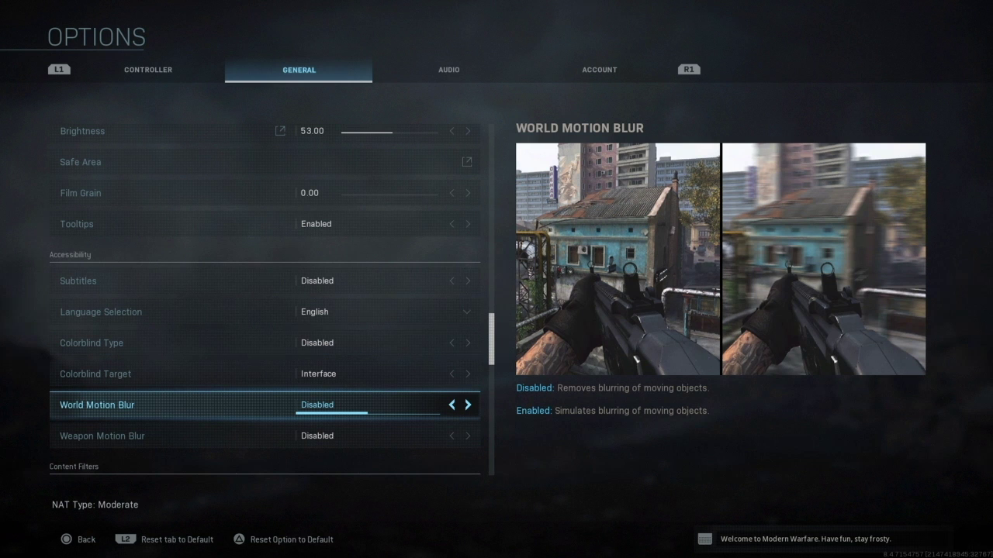
pyautogui.press('Down')
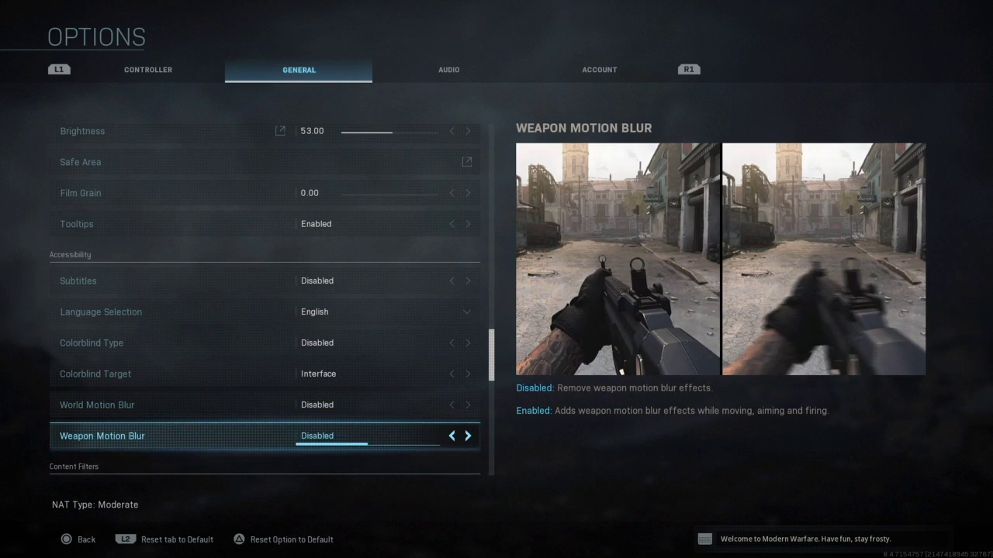
pyautogui.press('Up')
pyautogui.press('Up')
pyautogui.press('Down')
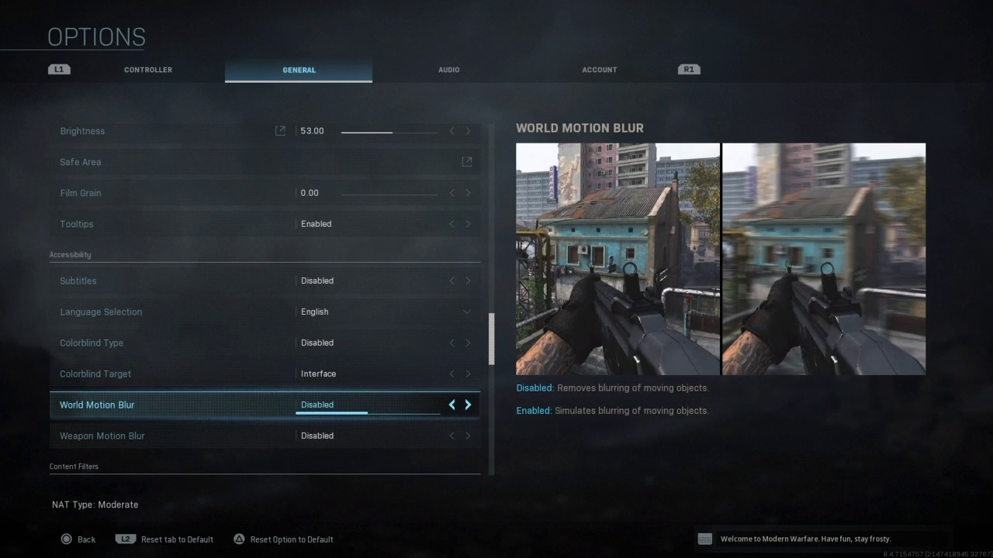
pyautogui.press('Down')
pyautogui.press('Up')
pyautogui.click(103, 436)
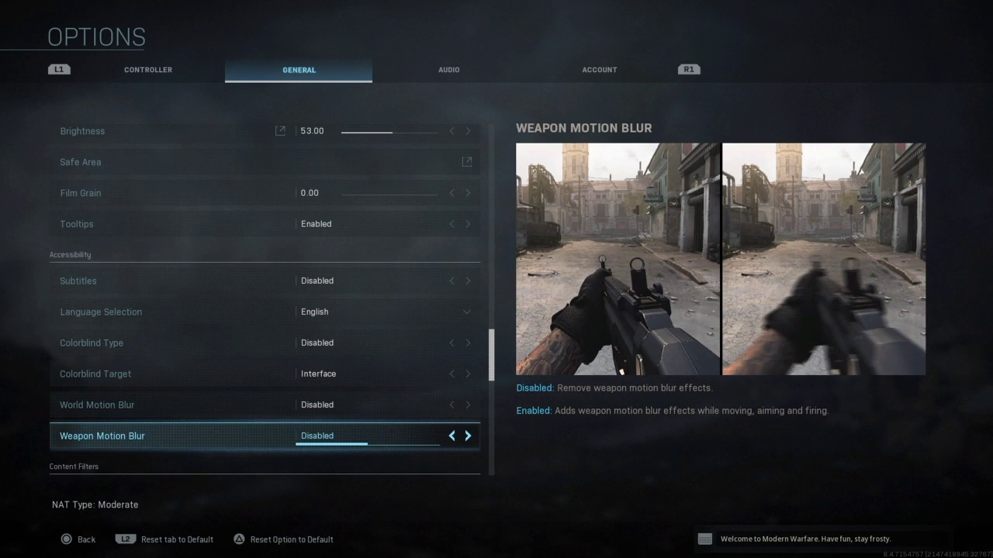
# Look through the content filter settings down to the Credits entry.
pyautogui.press('Down')
pyautogui.press('Down')
pyautogui.press('Down')
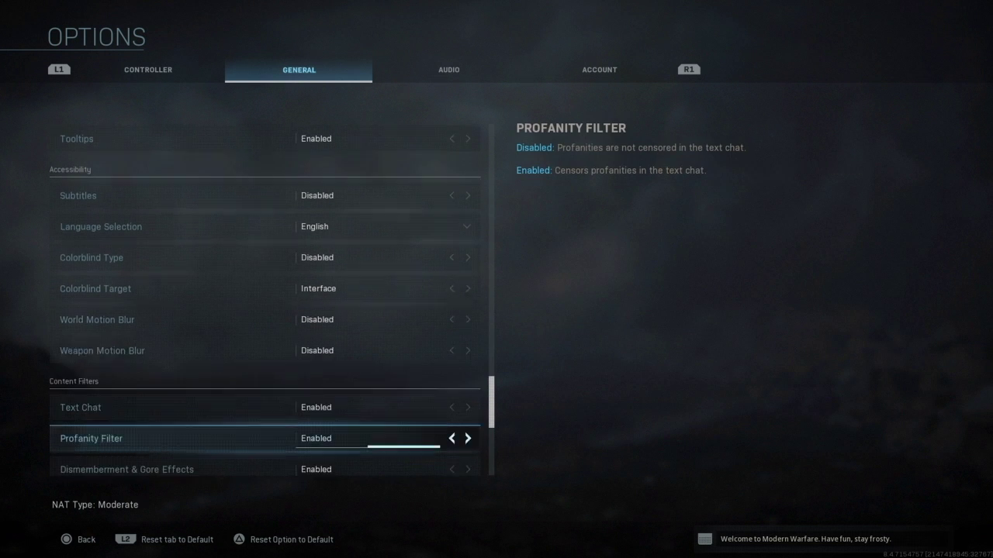
pyautogui.press('Down')
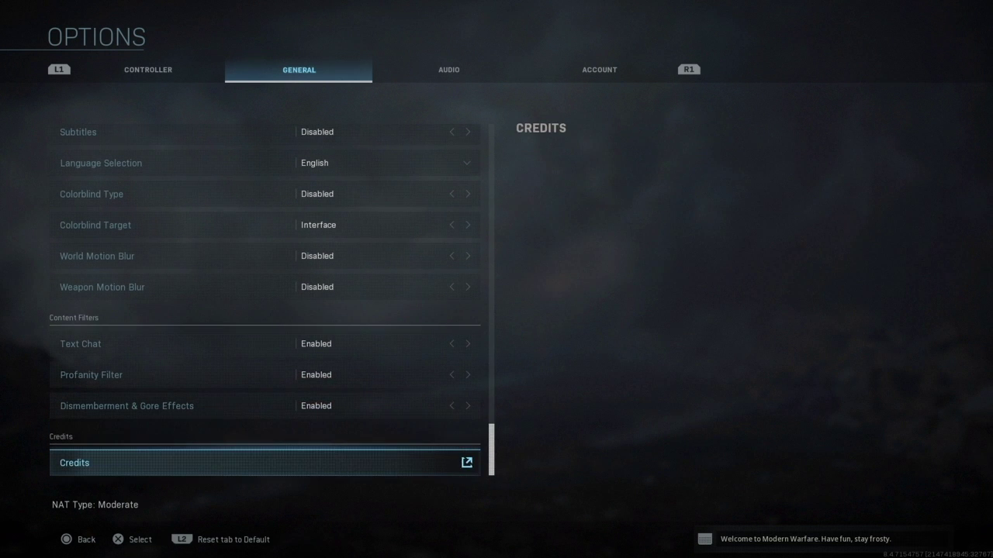
pyautogui.press('Down')
# Go to the audio options and review the master, music, dialogue and effects volume settings.
pyautogui.press('e')
pyautogui.press('Down')
pyautogui.press('Down')
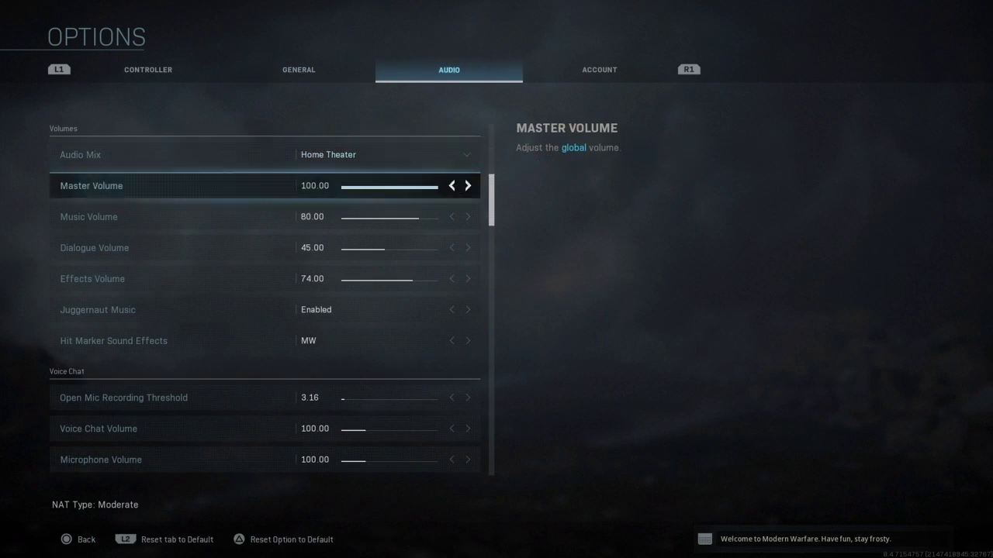
pyautogui.press('Down')
pyautogui.press('Down')
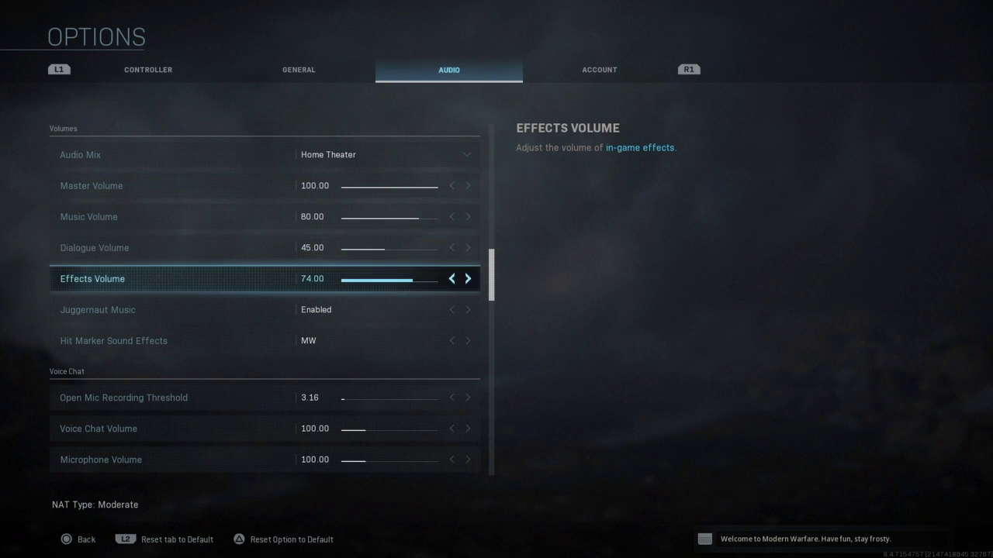
pyautogui.press('Up')
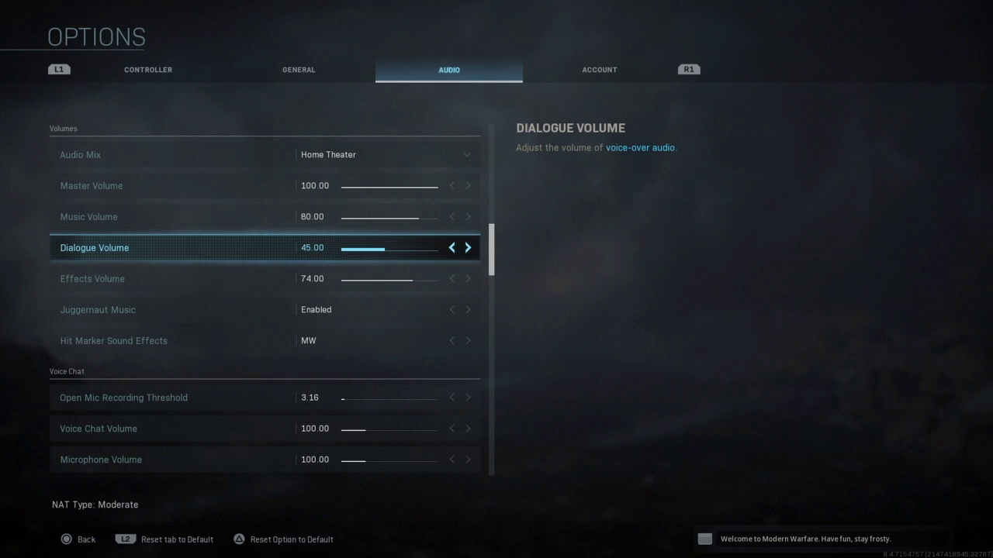
# Review the Effects Volume and Juggernaut Music settings and compare the Hit Marker Sound Effects options, keeping MW selected.
pyautogui.press('Down')
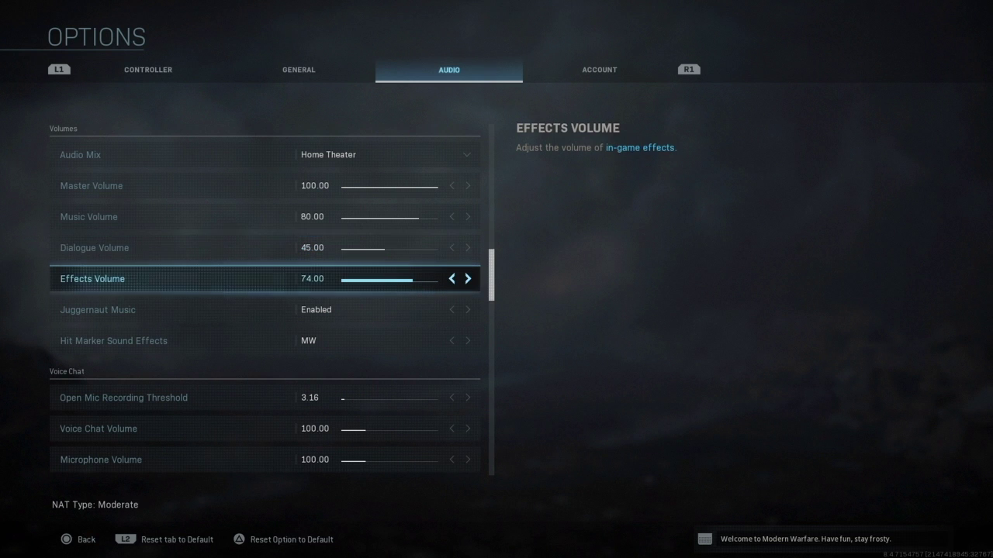
pyautogui.press('Down')
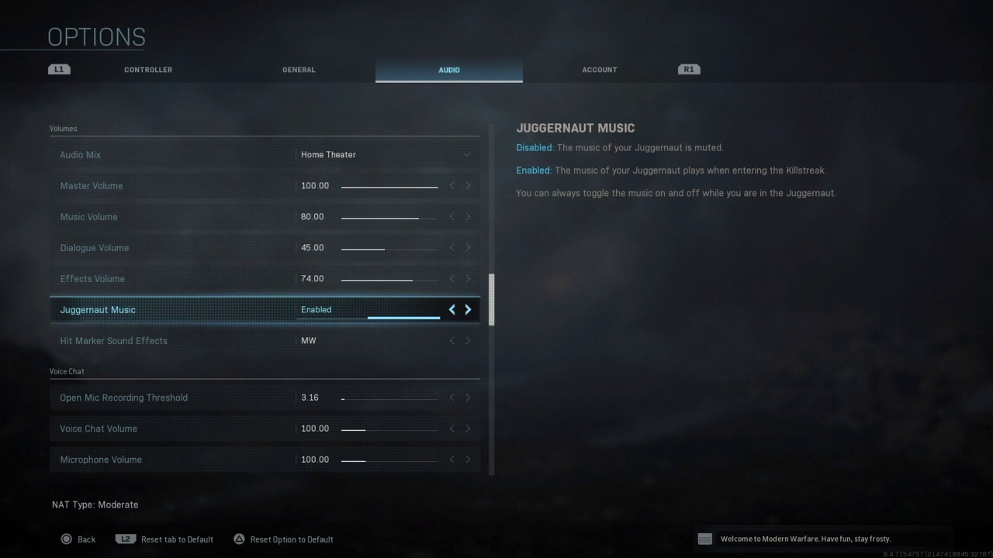
pyautogui.press('Down')
pyautogui.press('Left')
pyautogui.press('Left')
pyautogui.press('Left')
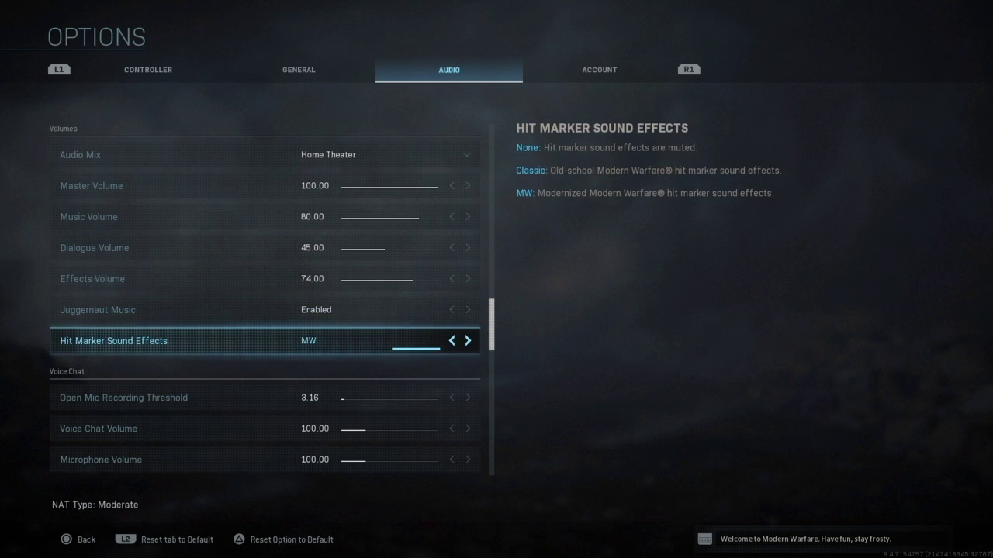
pyautogui.press('Right')
pyautogui.press('Right')
pyautogui.press('Right')
# Look through the voice chat settings from Open Mic Recording Threshold to Mute Strategy, and return to Audio Mix.
pyautogui.press('Down')
pyautogui.press('Down')
pyautogui.press('Up')
pyautogui.press('Up')
pyautogui.press('Down')
pyautogui.press('Down')
pyautogui.press('Up')
pyautogui.press('Down')
pyautogui.press('Down')
pyautogui.press('Down')
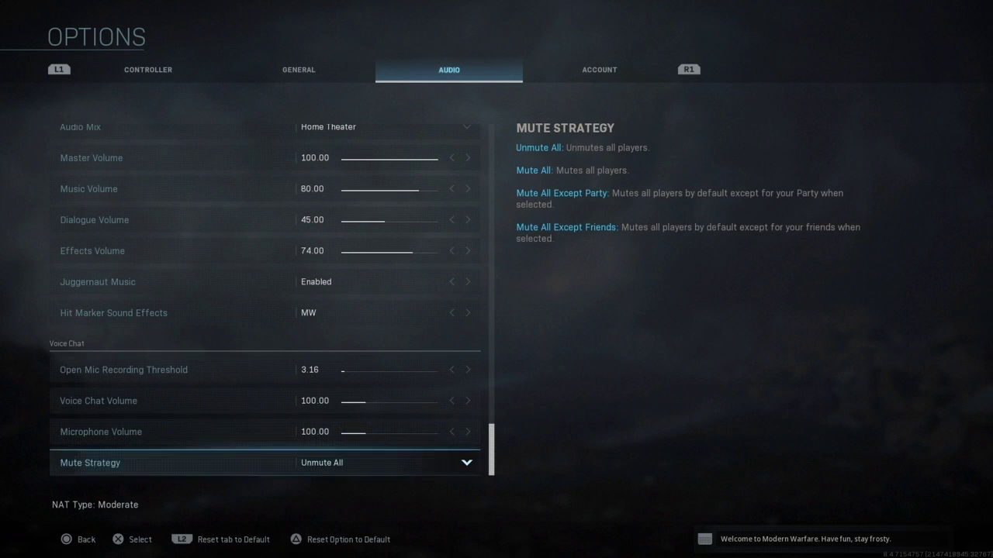
pyautogui.press('Down')
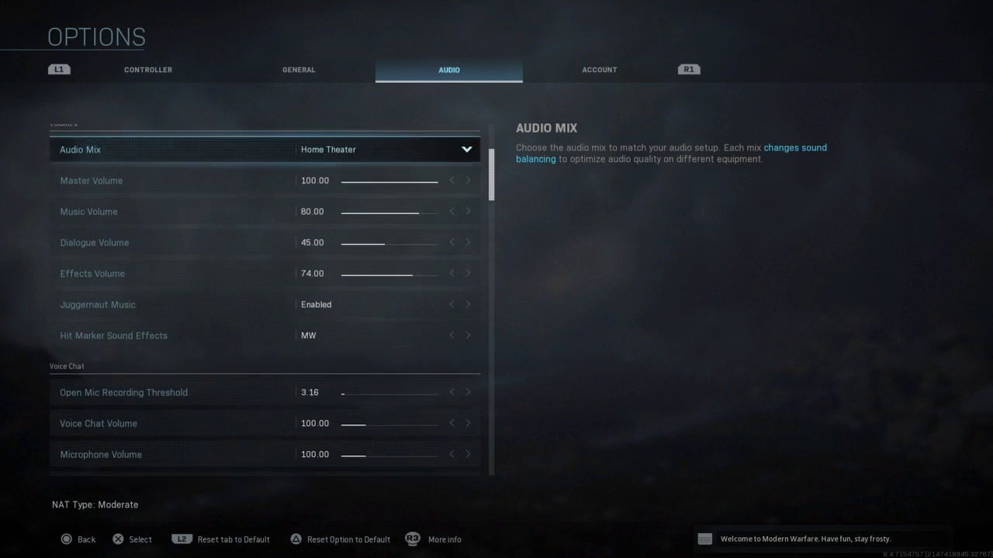
# Go back to the controller options and review the stick and ADS sensitivity settings down to Aim Assist.
pyautogui.press('q')
pyautogui.press('q')
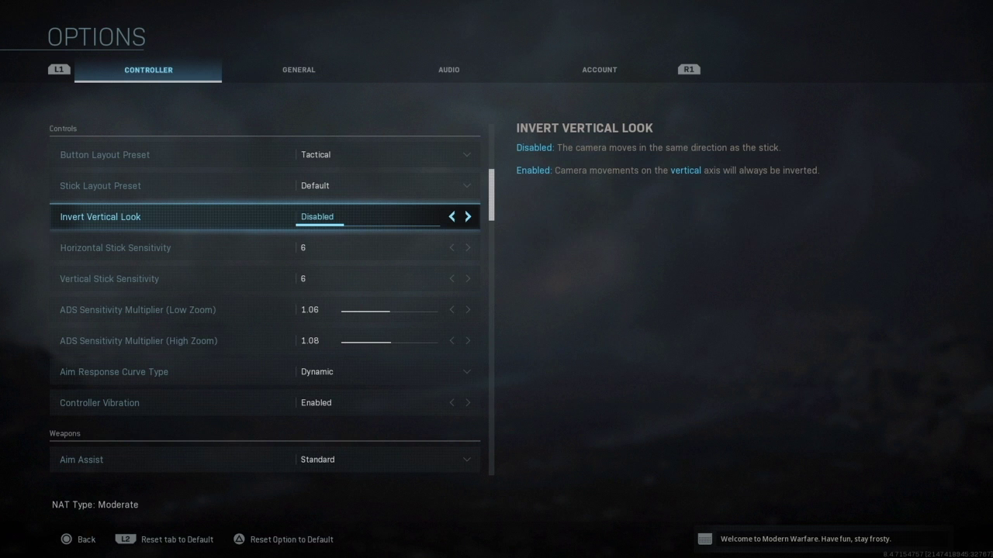
pyautogui.press('Down')
pyautogui.press('Down')
pyautogui.press('Down')
pyautogui.press('Down')
pyautogui.press('Down')
pyautogui.press('Down')
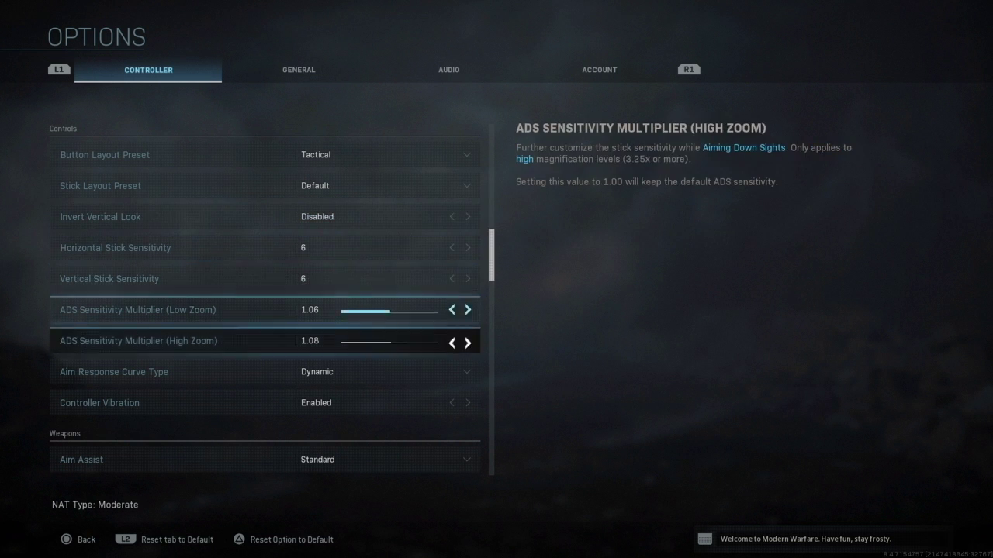
pyautogui.press('Down')
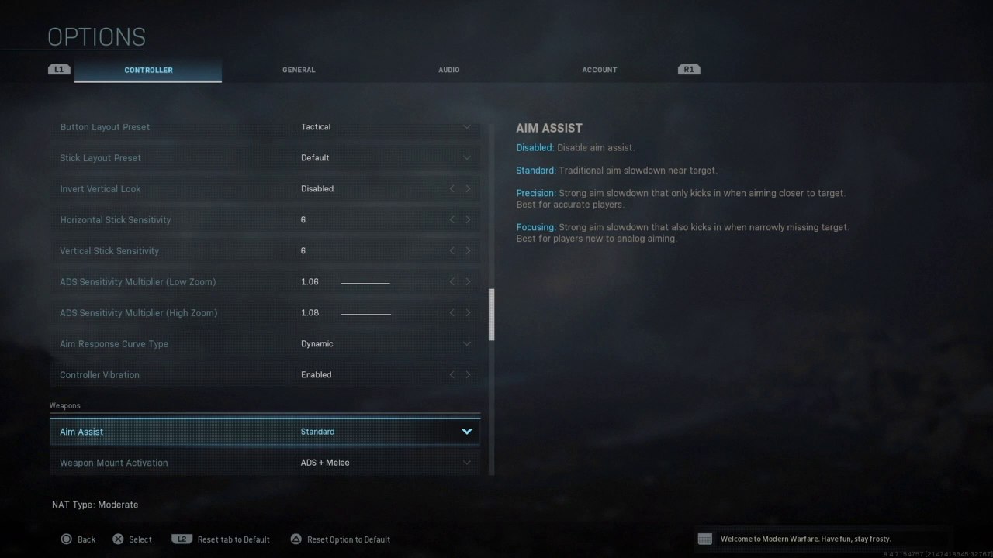
# Examine the available Aim Assist types, including Precision and Focusing, and leave the setting on Standard.
pyautogui.press('Return')
pyautogui.press('Down')
pyautogui.press('Down')
pyautogui.press('Up')
pyautogui.press('Down')
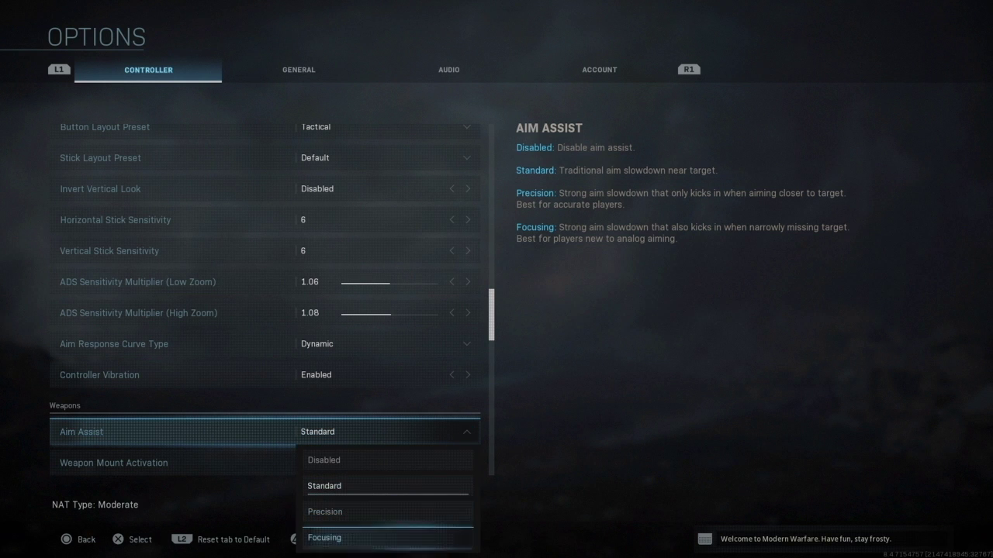
pyautogui.press('Escape')
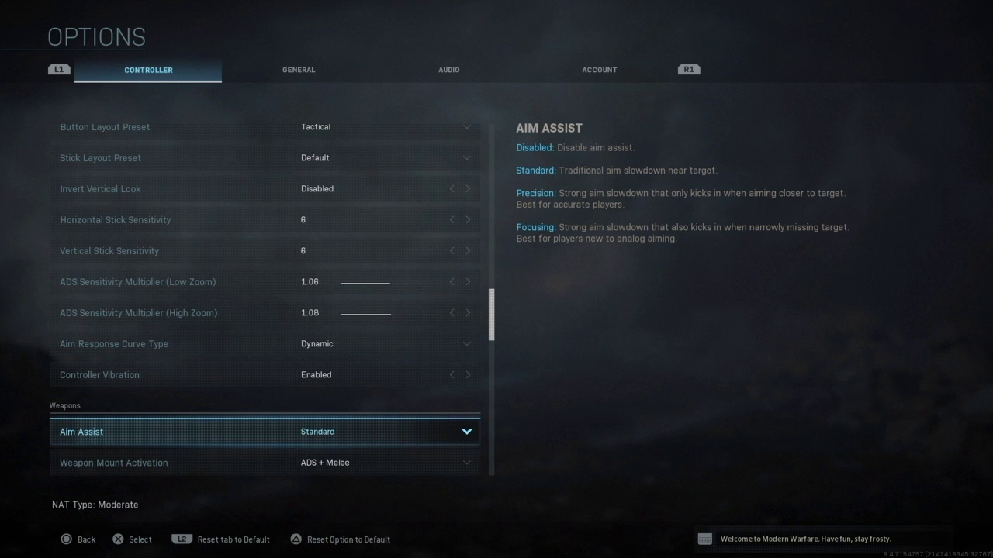
# Compare the Standard, Linear and Dynamic options of Aim Response Curve Type and keep Dynamic selected.
pyautogui.press('Up')
pyautogui.press('Up')
pyautogui.press('Return')
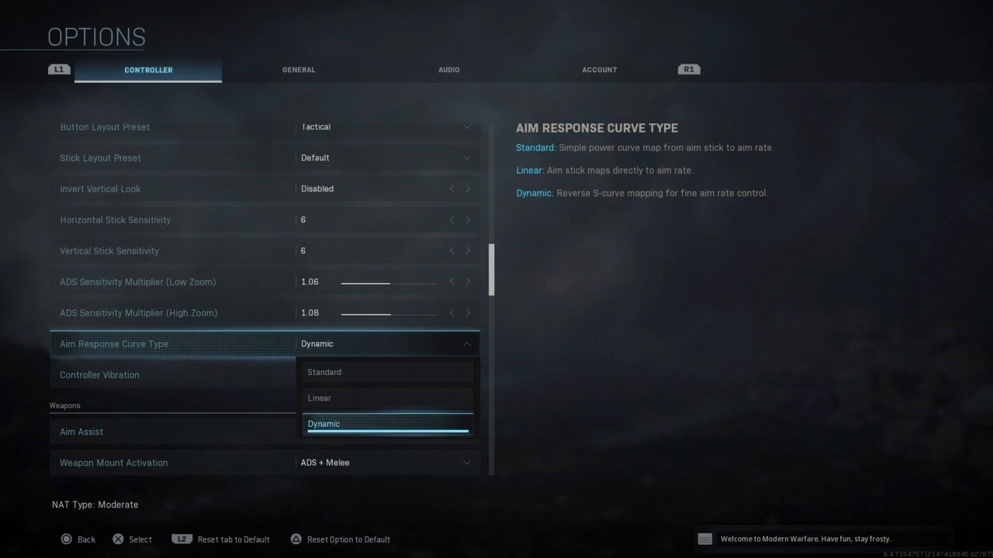
pyautogui.press('Up')
pyautogui.press('Up')
pyautogui.press('Down')
pyautogui.press('Down')
pyautogui.press('Return')
# Review the descriptions of the ADS Sensitivity Multiplier settings for low zoom and high zoom.
pyautogui.press('Up')
pyautogui.press('Up')
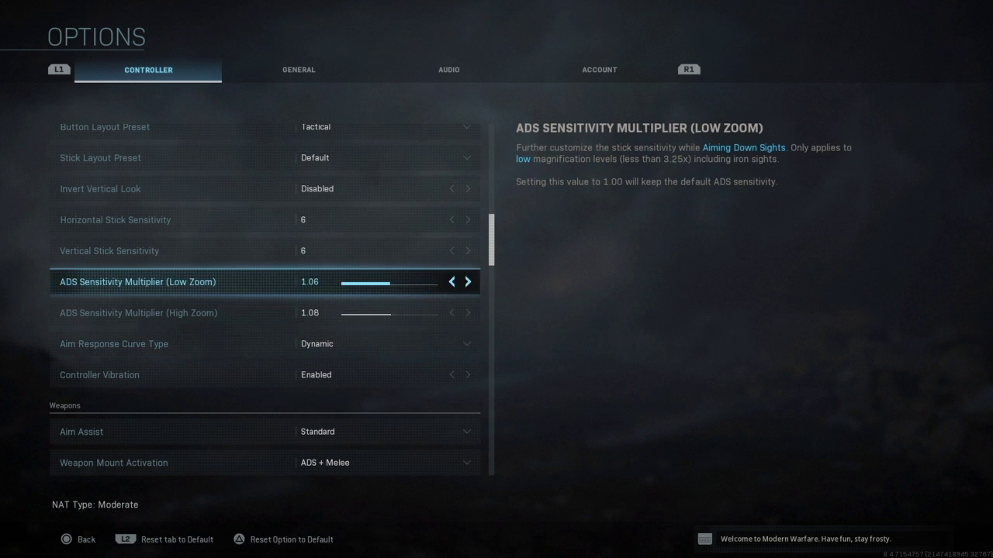
pyautogui.press('Down')
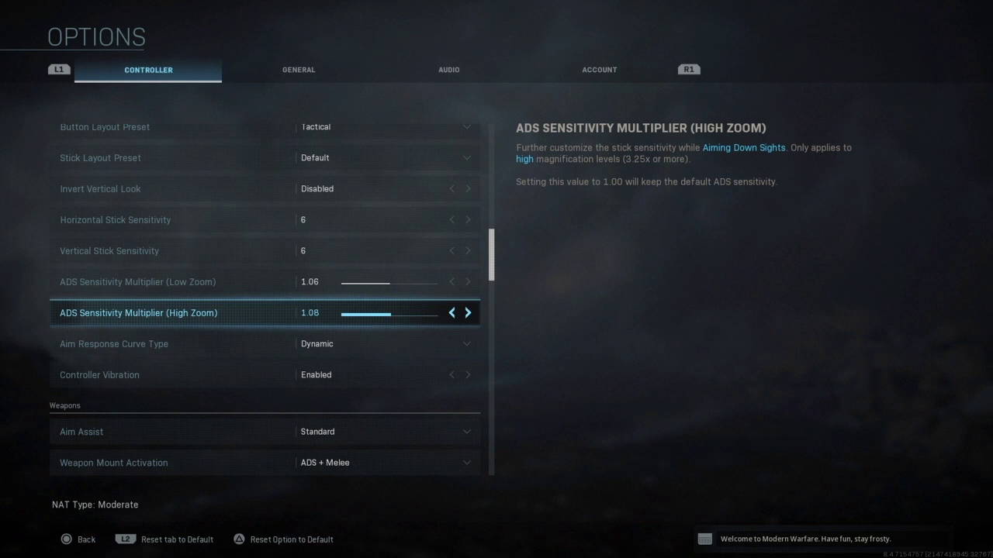
pyautogui.press('Up')
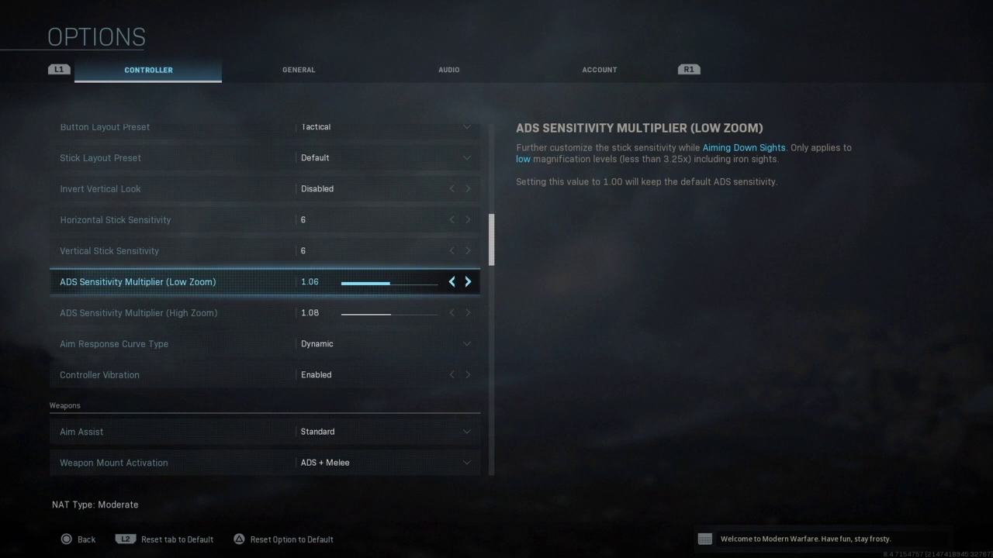
pyautogui.press('Down')
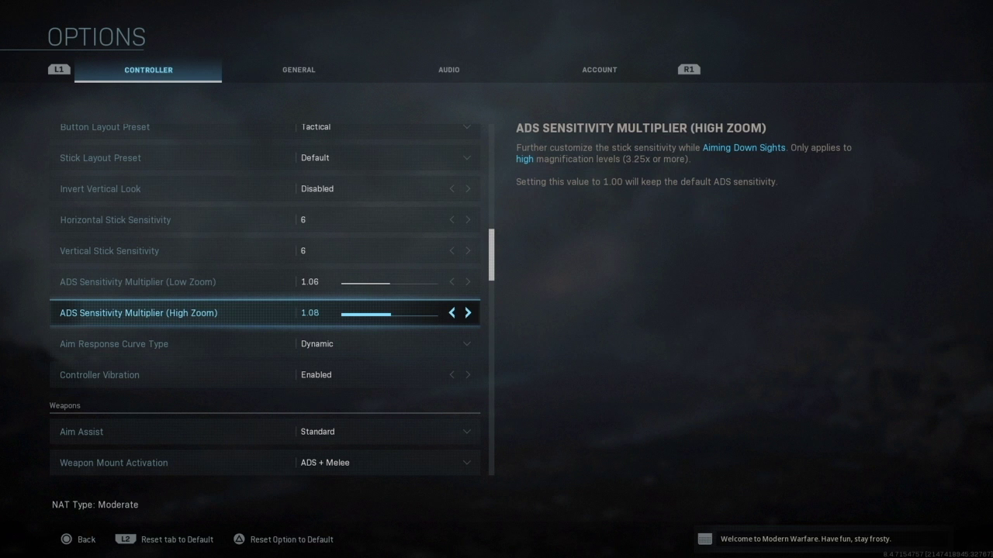
# Go back through the controller options to the Button Layout Preset entry and view its Tactical layout.
pyautogui.press('Up')
pyautogui.press('Up')
pyautogui.press('Up')
pyautogui.press('Up')
pyautogui.press('Up')
pyautogui.press('Up')
pyautogui.press('Up')
pyautogui.press('Up')
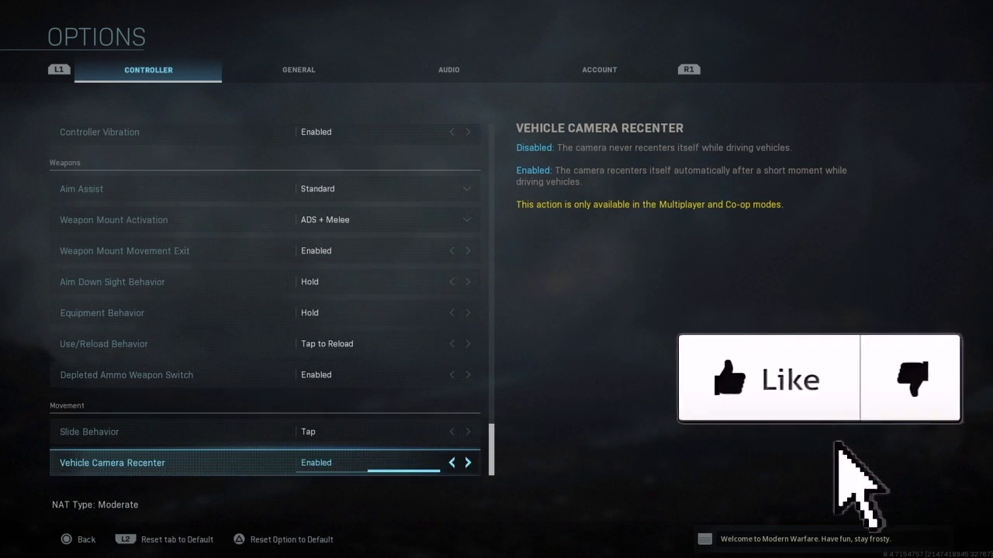
pyautogui.press('Down')
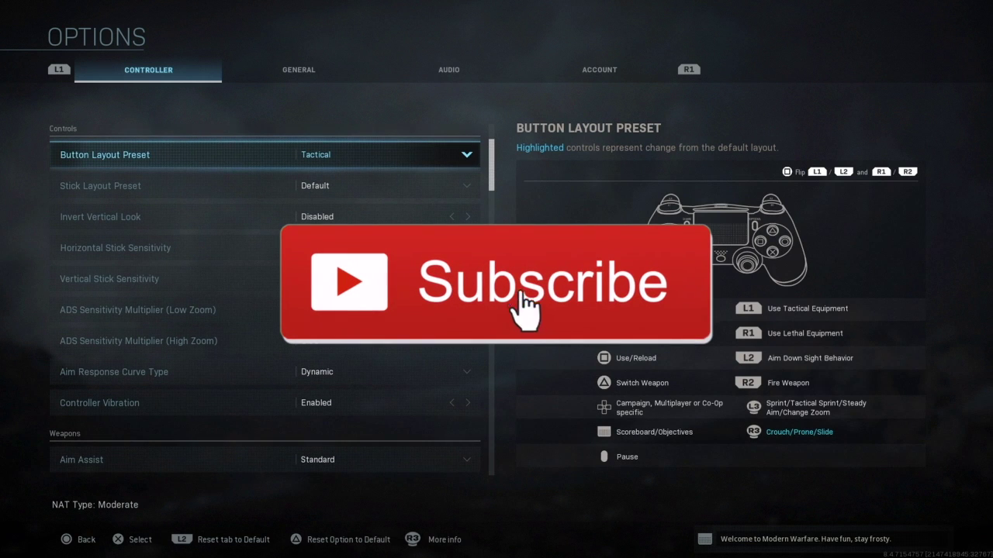